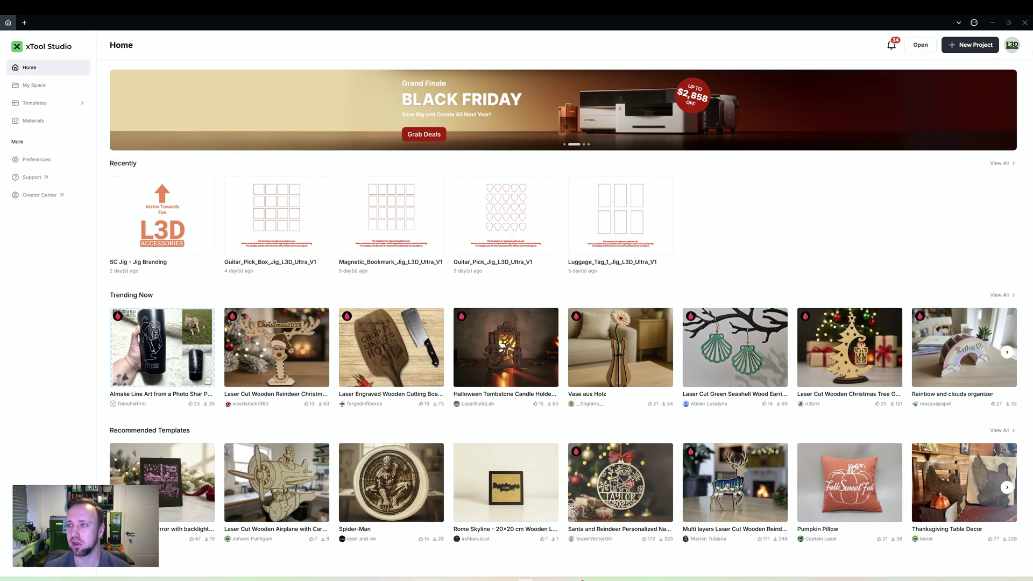
- Start a new blank Untitled project in xTool Studio
left_click(951, 48)
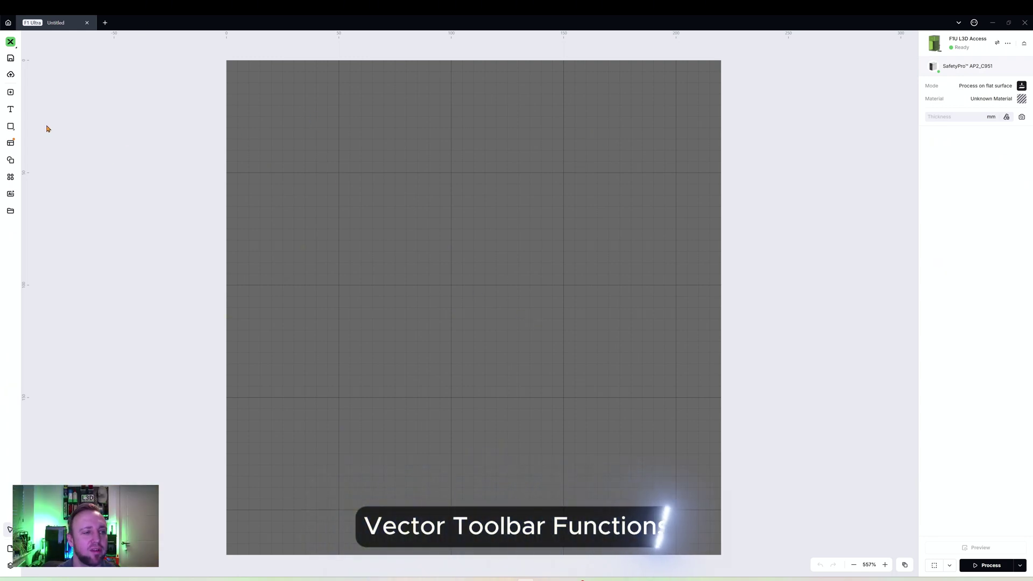
left_click(11, 127)
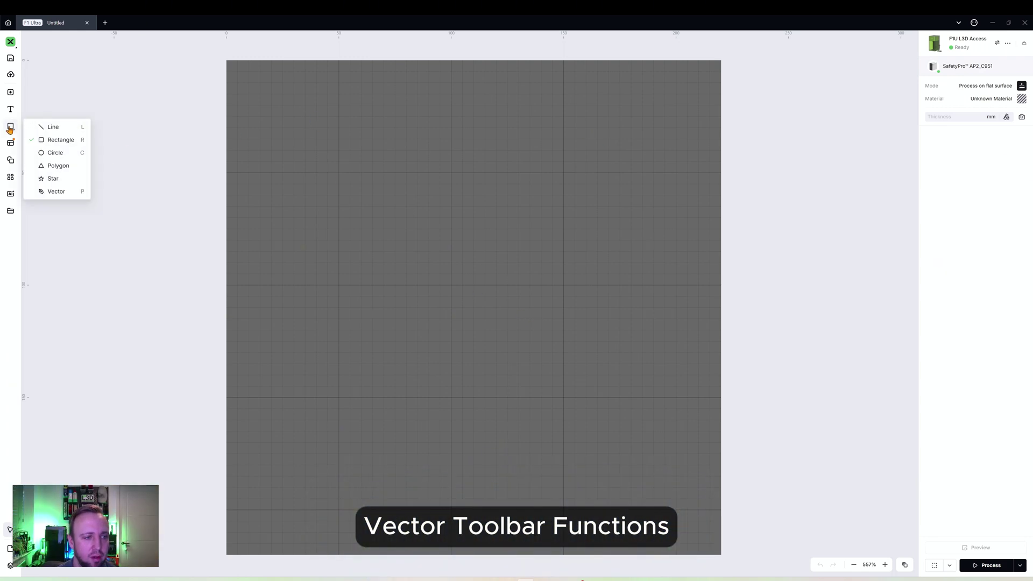
left_click(48, 127)
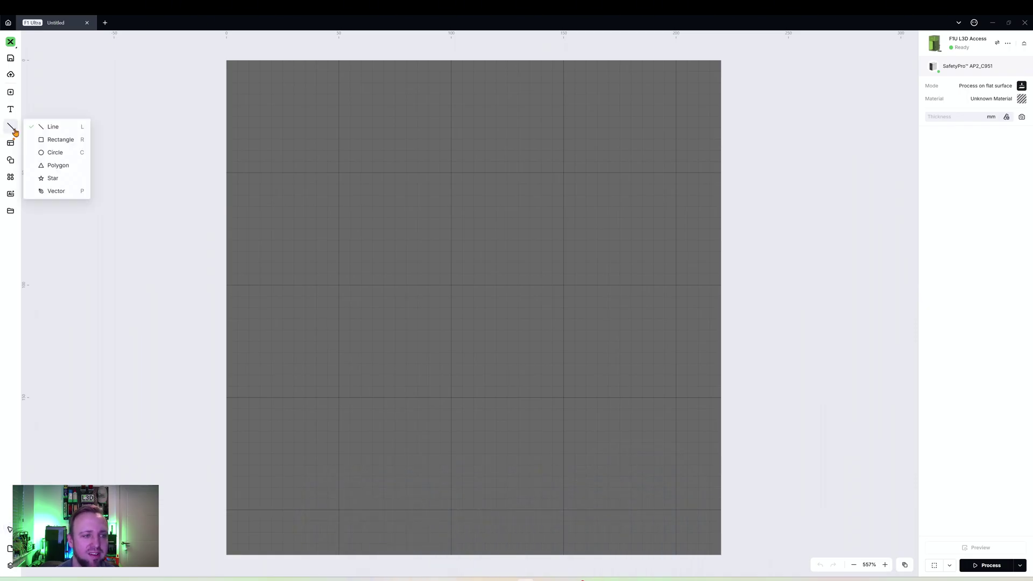
left_click(53, 140)
left_click_drag(369, 160, 516, 306)
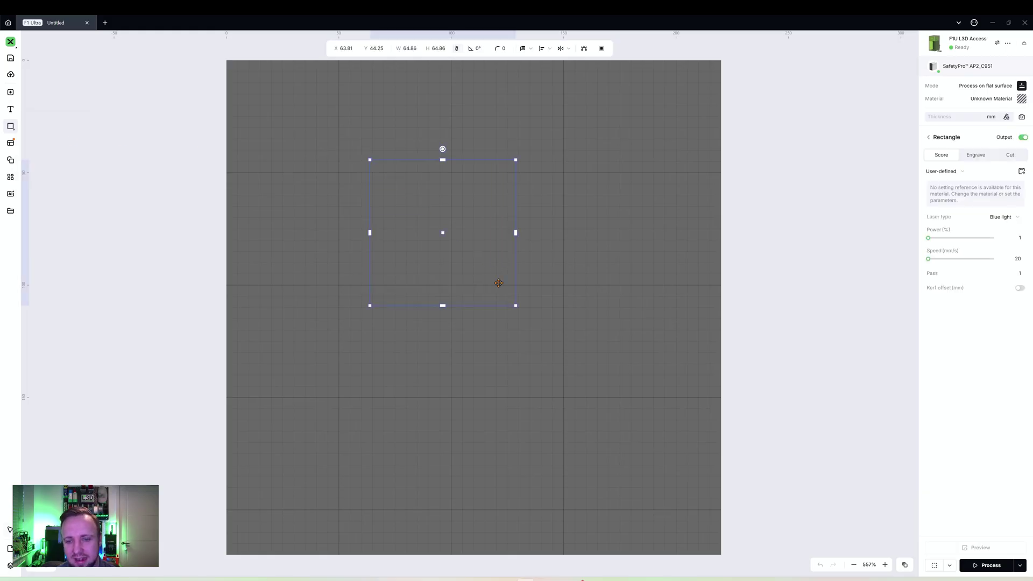
left_click(10, 126)
left_click(43, 128)
left_click(305, 170)
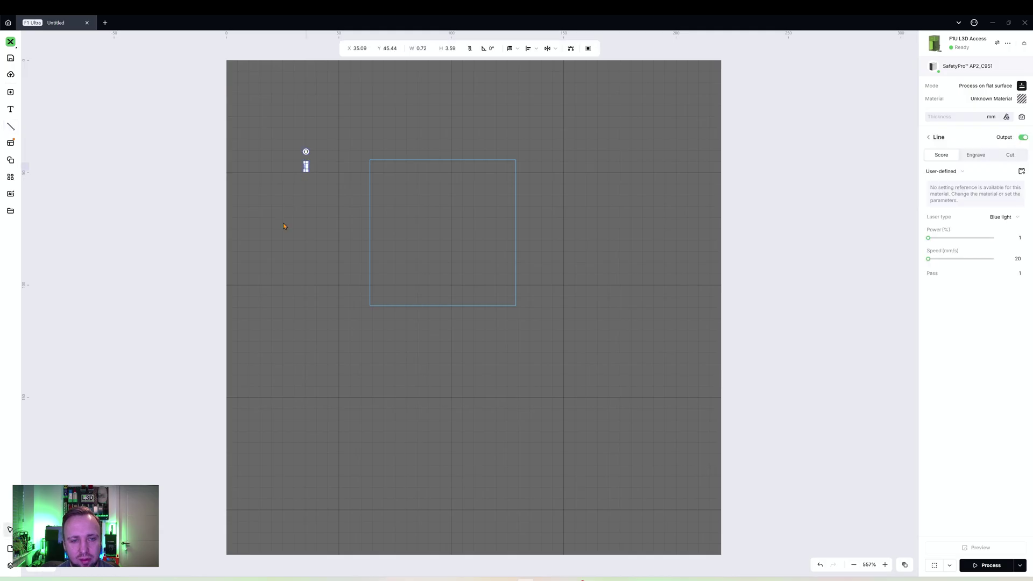
left_click(300, 185)
left_click(305, 169)
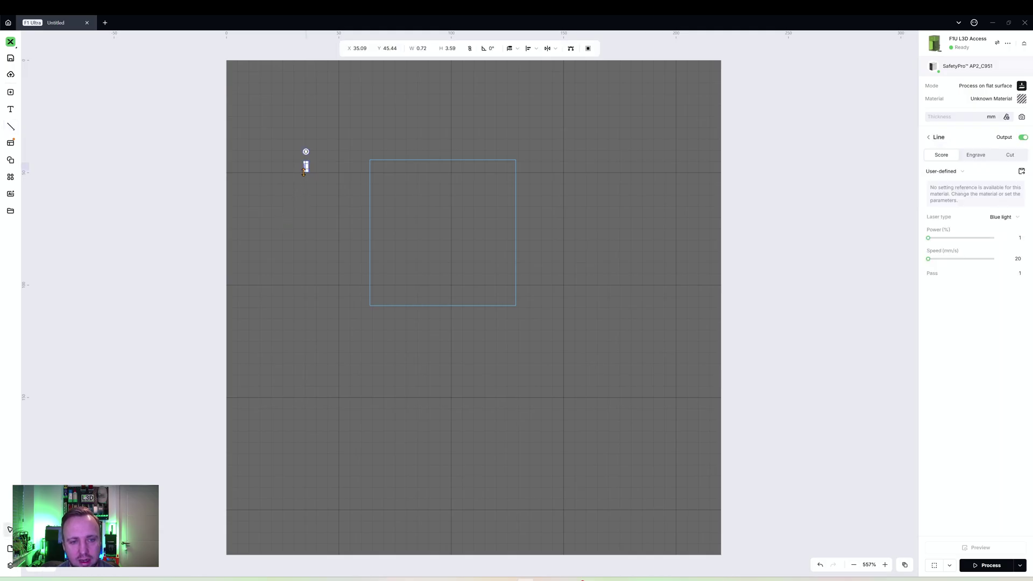
left_click_drag(303, 171, 305, 246)
left_click_drag(300, 156, 293, 153)
left_click(299, 147)
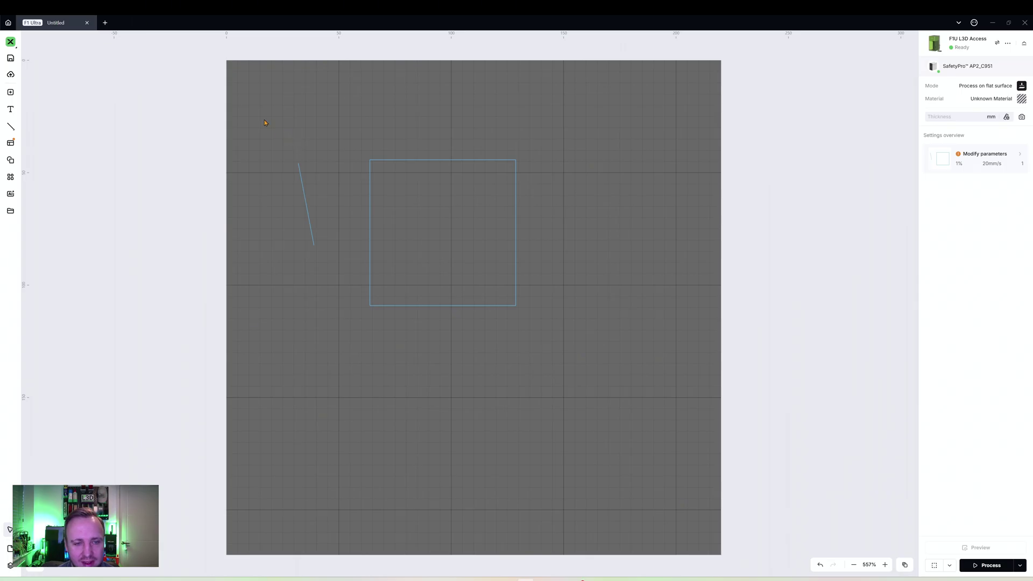
left_click(10, 128)
left_click(42, 154)
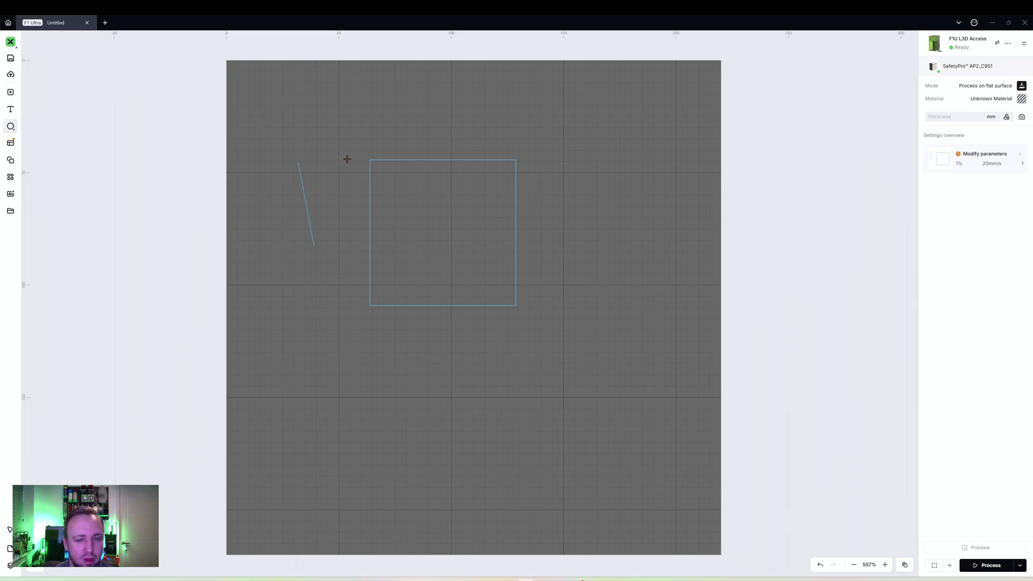
left_click_drag(460, 246, 491, 286)
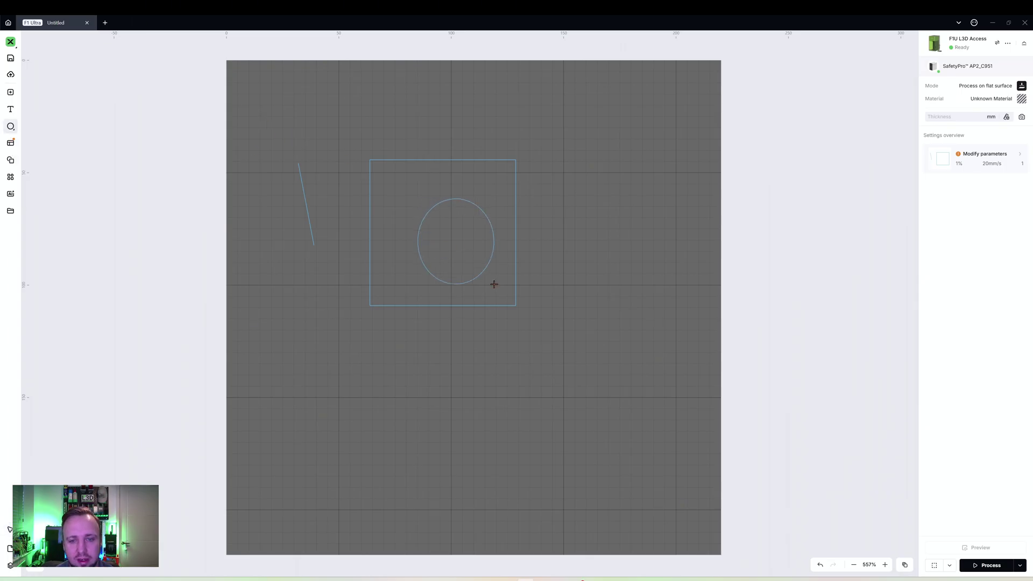
left_click(10, 129)
left_click(55, 166)
left_click_drag(562, 193, 644, 265)
mouse_move(651, 337)
left_mouse_down()
mouse_move(660, 346)
mouse_move(491, 184)
mouse_move(667, 261)
mouse_move(660, 291)
mouse_move(581, 323)
mouse_move(590, 249)
mouse_move(609, 297)
mouse_move(583, 281)
mouse_move(694, 306)
mouse_move(685, 242)
mouse_move(694, 332)
mouse_move(666, 325)
mouse_move(647, 350)
mouse_move(566, 318)
mouse_move(647, 304)
mouse_move(655, 292)
mouse_move(620, 281)
mouse_move(651, 324)
mouse_move(611, 289)
mouse_move(696, 330)
mouse_move(629, 312)
mouse_move(685, 362)
mouse_move(622, 286)
mouse_move(672, 360)
mouse_move(627, 306)
mouse_move(642, 336)
left_mouse_up()
left_click(10, 126)
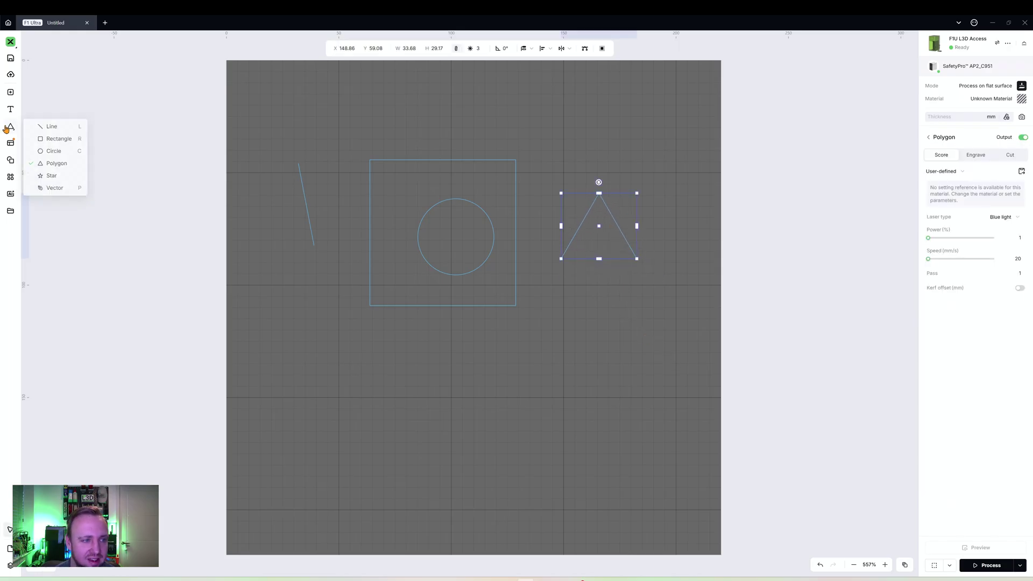
left_click(50, 180)
mouse_move(455, 353)
left_mouse_down()
mouse_move(499, 397)
mouse_move(500, 473)
mouse_move(668, 464)
mouse_move(615, 453)
left_mouse_up()
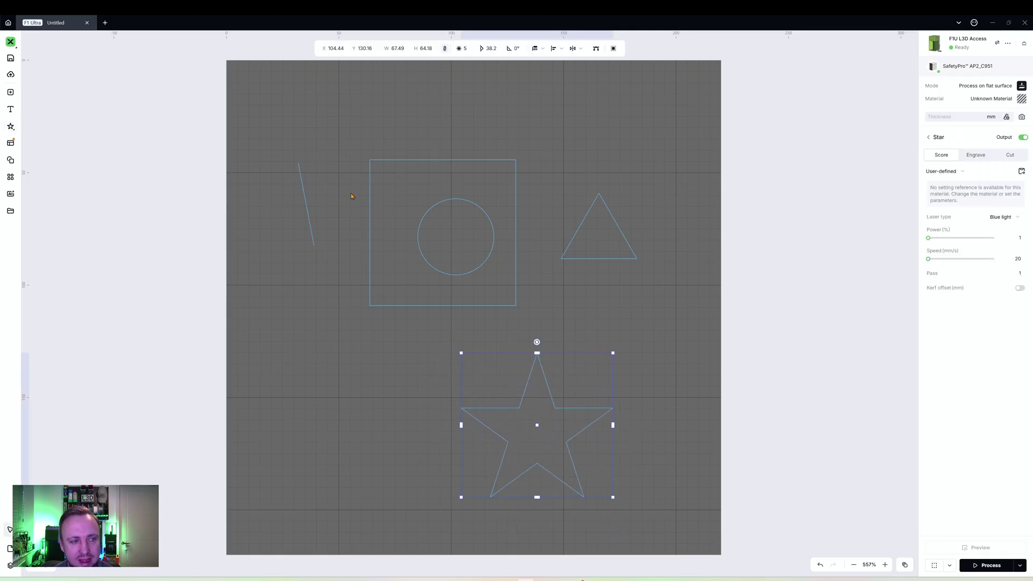
left_click(243, 143)
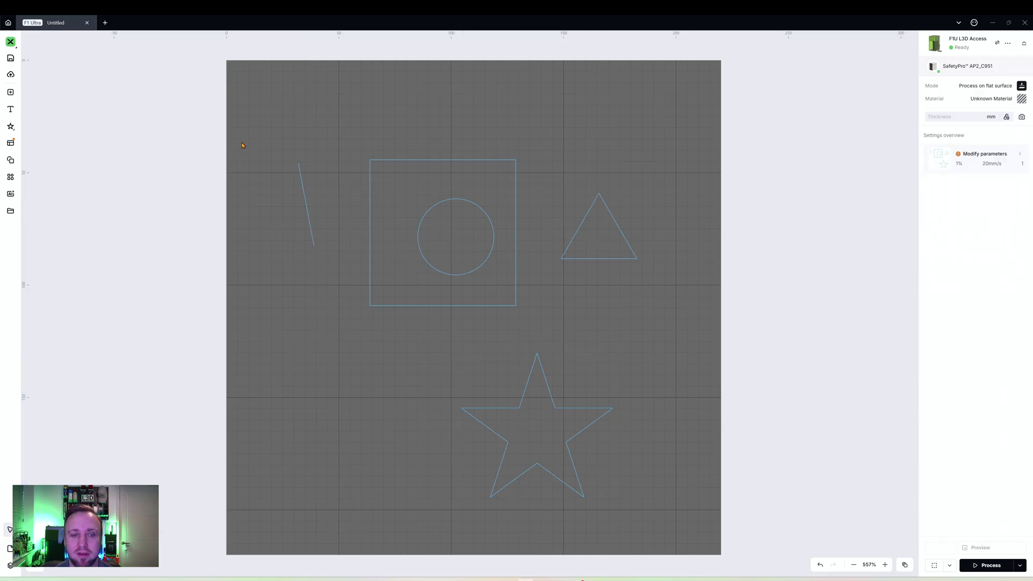
left_click_drag(656, 550, 657, 550)
- Delete all shapes from the canvas and browse the Elements library categories
key("Delete")
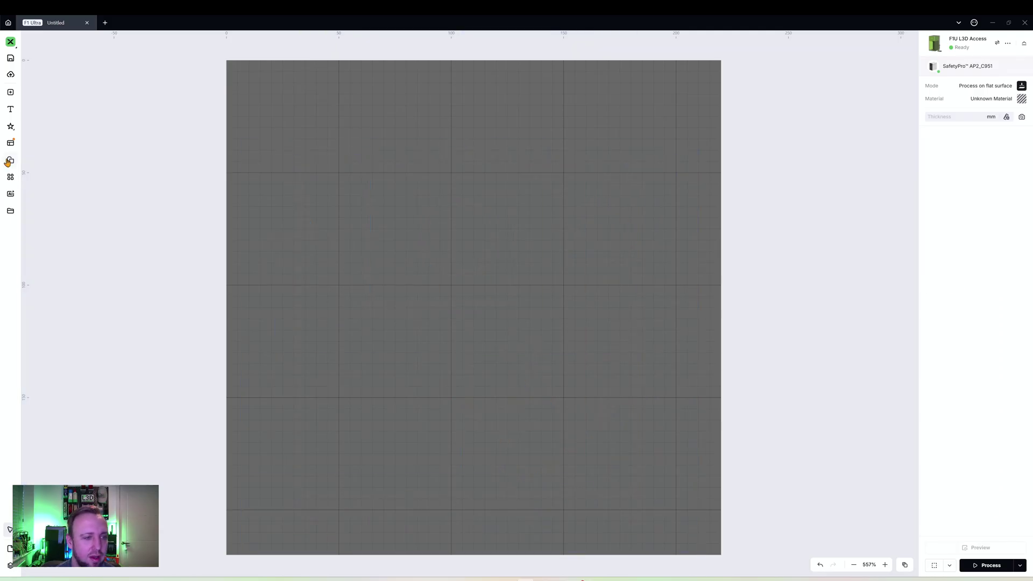
left_click(8, 161)
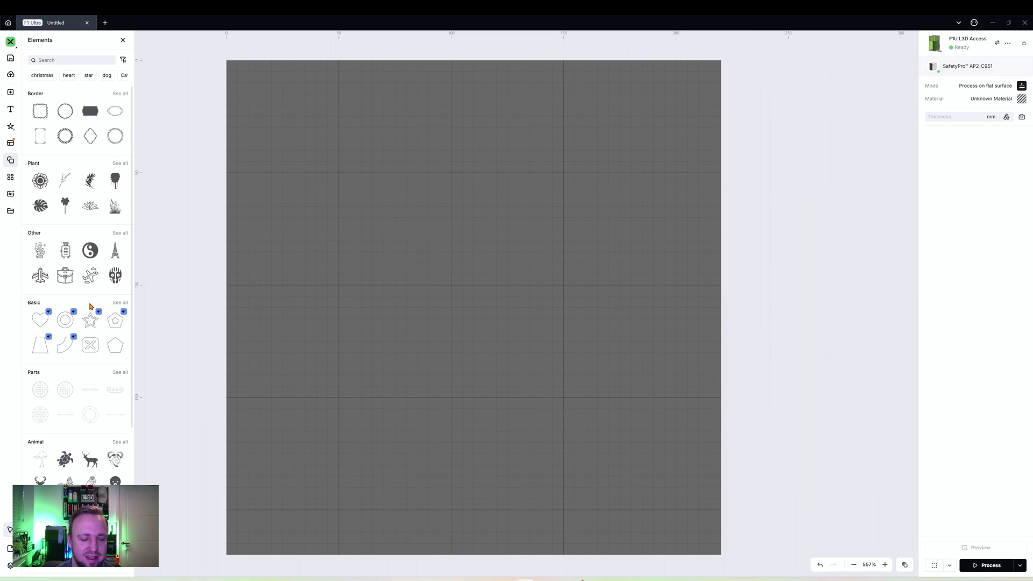
scroll(90, 306, "down", 2)
scroll(89, 306, "down", 3)
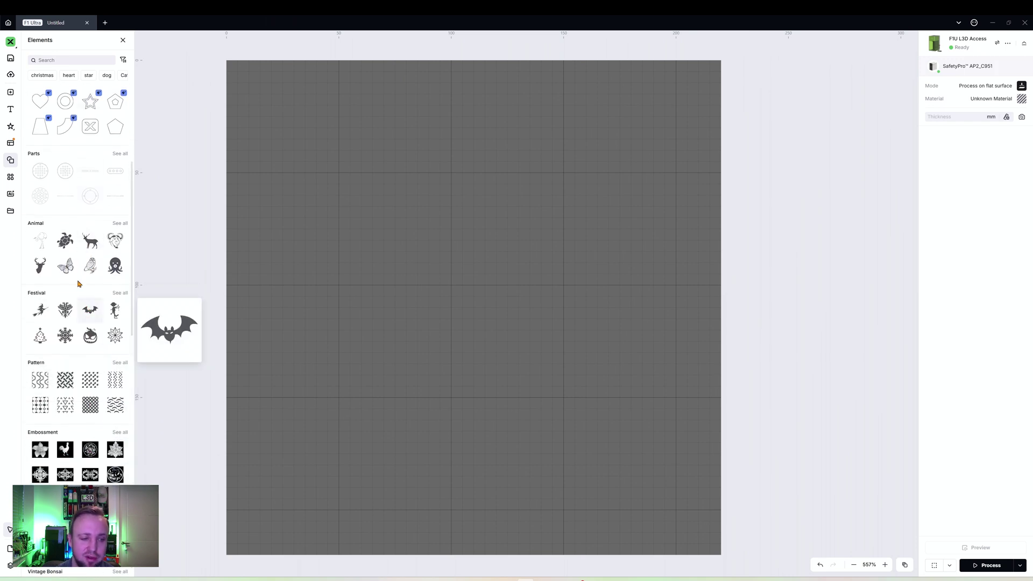
mouse_move(64, 244)
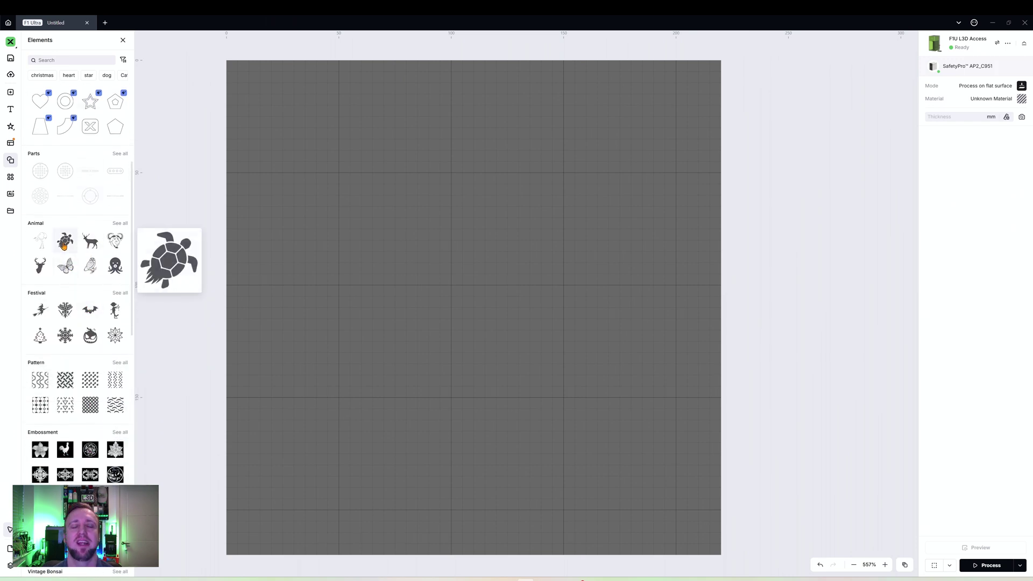
scroll(64, 245, "up", 7)
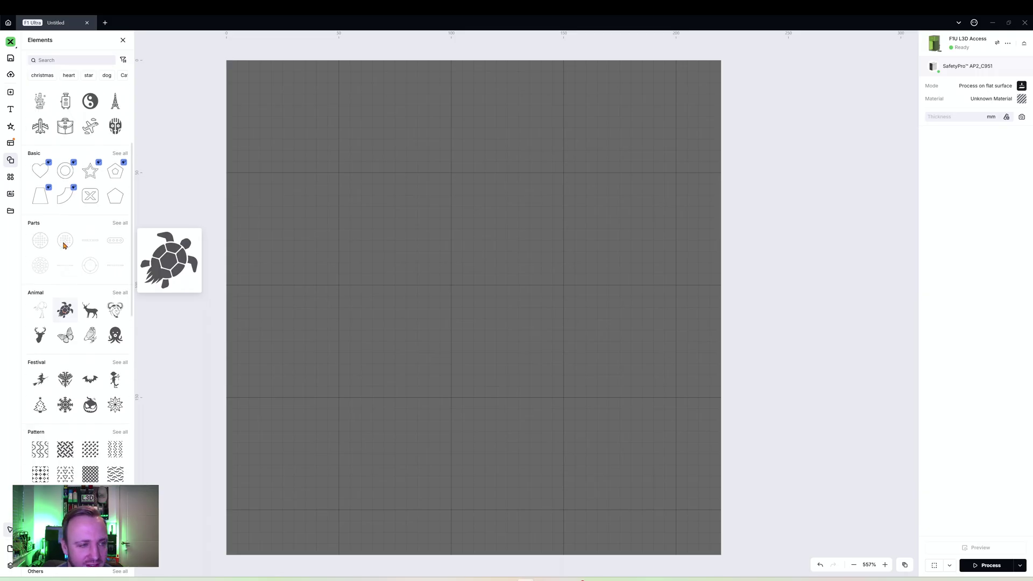
mouse_move(12, 143)
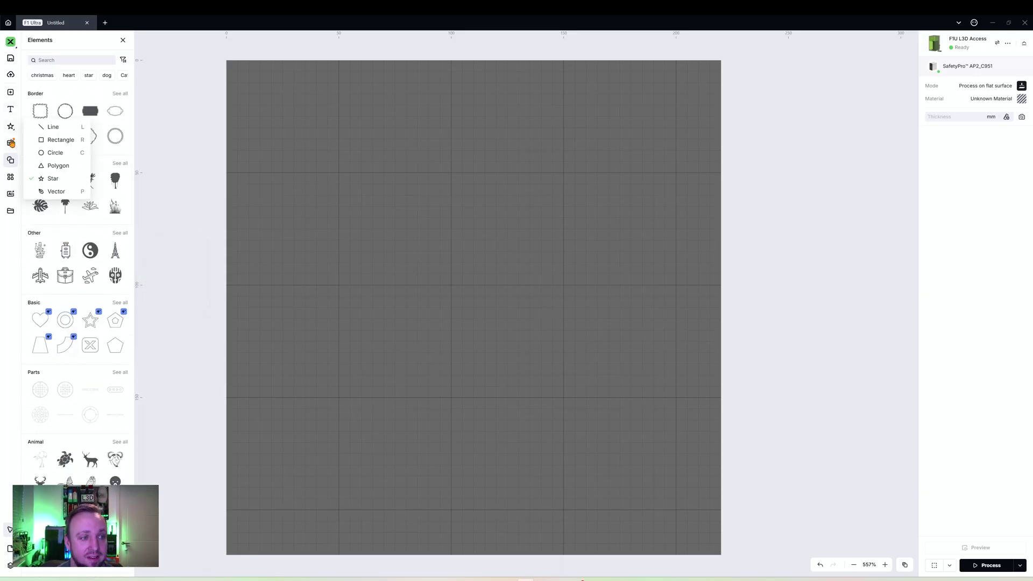
left_click(54, 191)
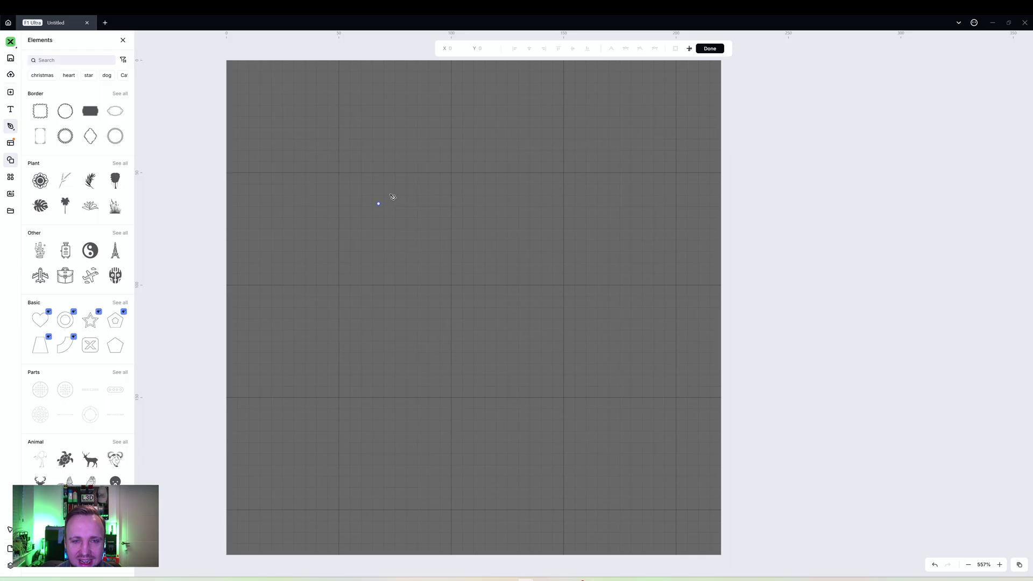
left_click(400, 152)
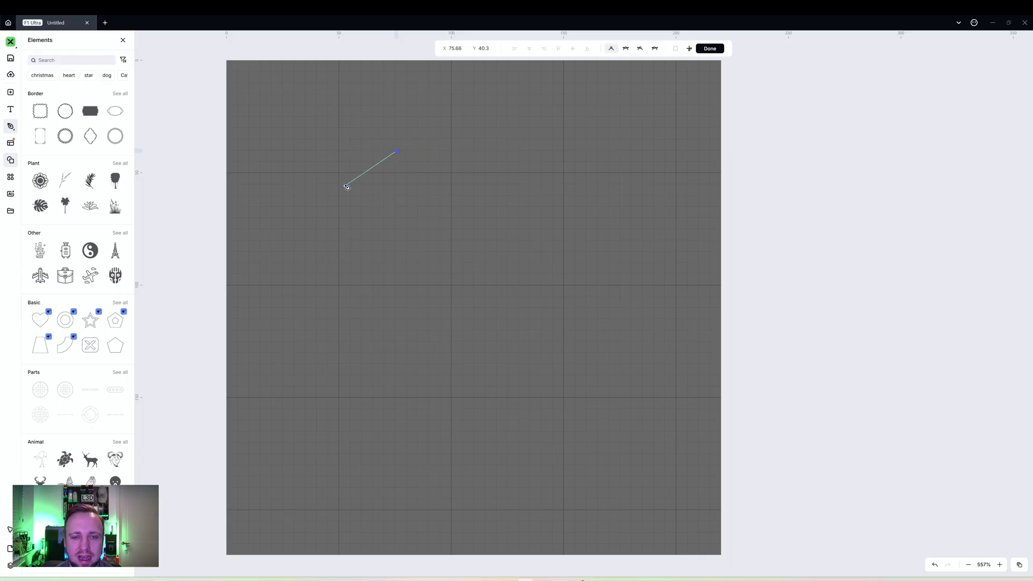
left_click(344, 185)
left_click(330, 228)
left_click(382, 291)
left_click(466, 338)
left_click(427, 404)
left_click(283, 416)
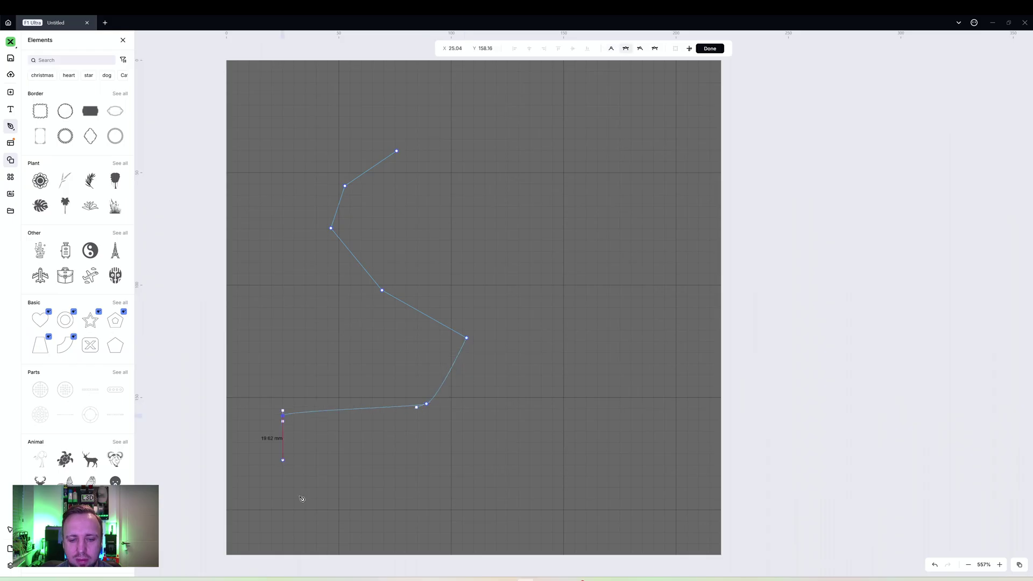
left_click(306, 504)
left_click(512, 504)
left_click(572, 422)
left_click_drag(537, 260, 491, 257)
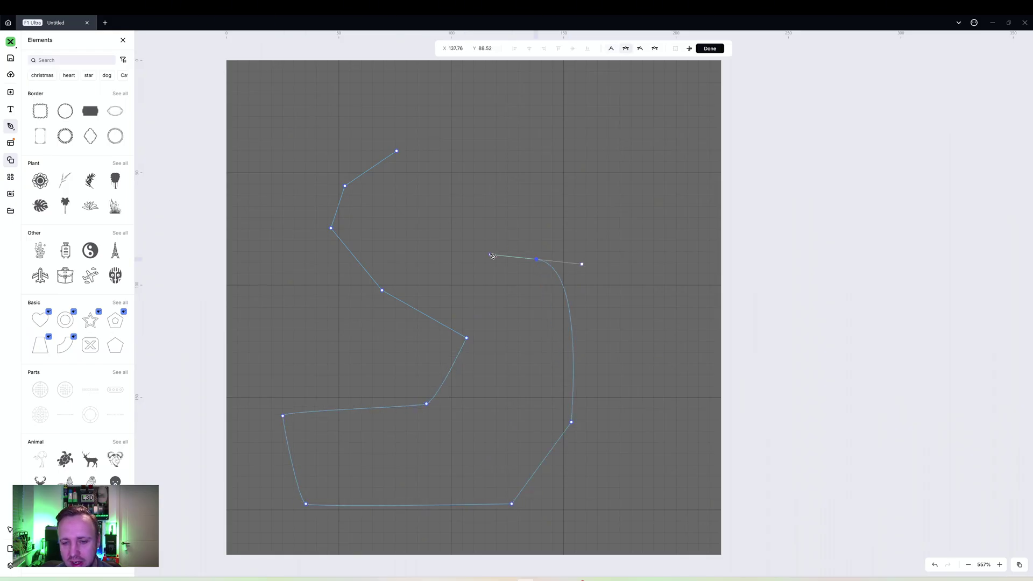
left_click(484, 219)
left_click(516, 185)
left_click(557, 151)
left_click(484, 123)
left_click(447, 136)
left_click(416, 114)
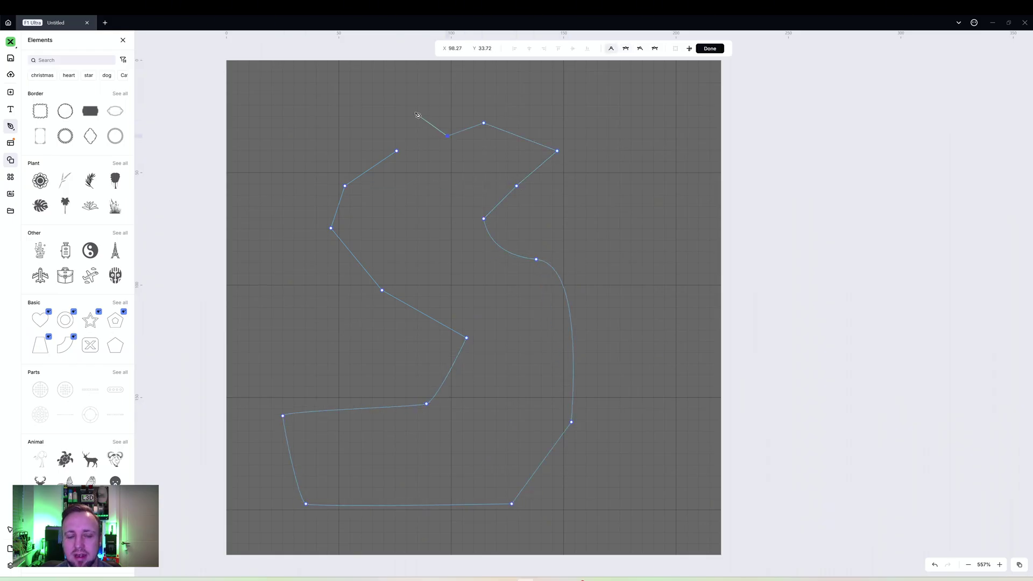
left_click(397, 151)
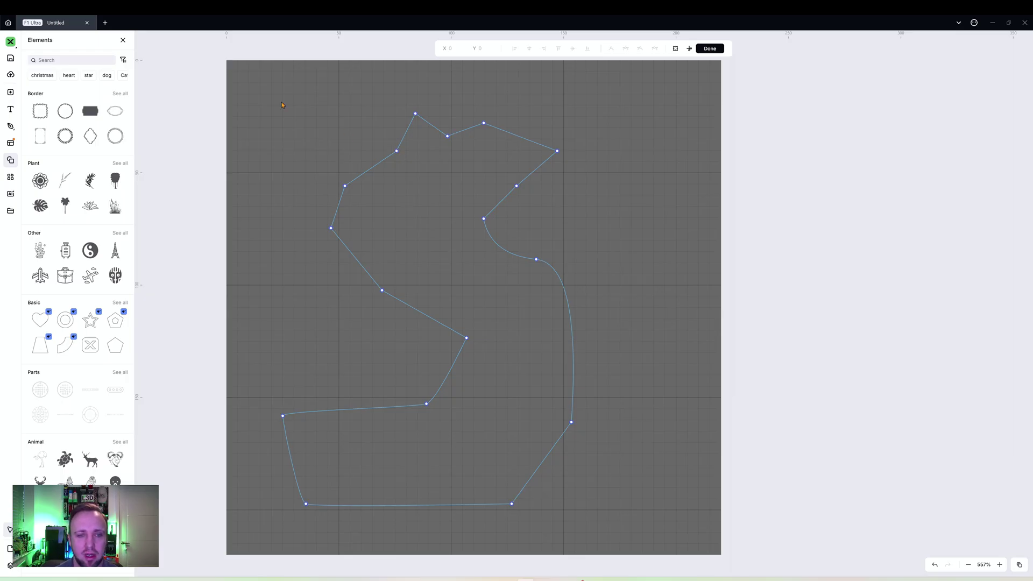
key("Delete")
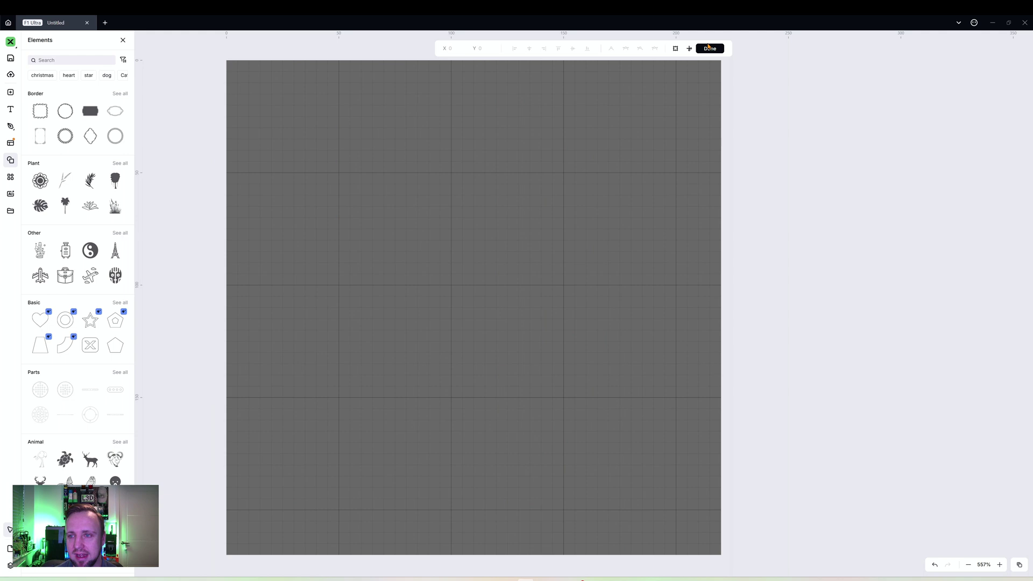
- Finish vector editing and recapture the laser bed camera image showing the horseshoe
left_click(709, 48)
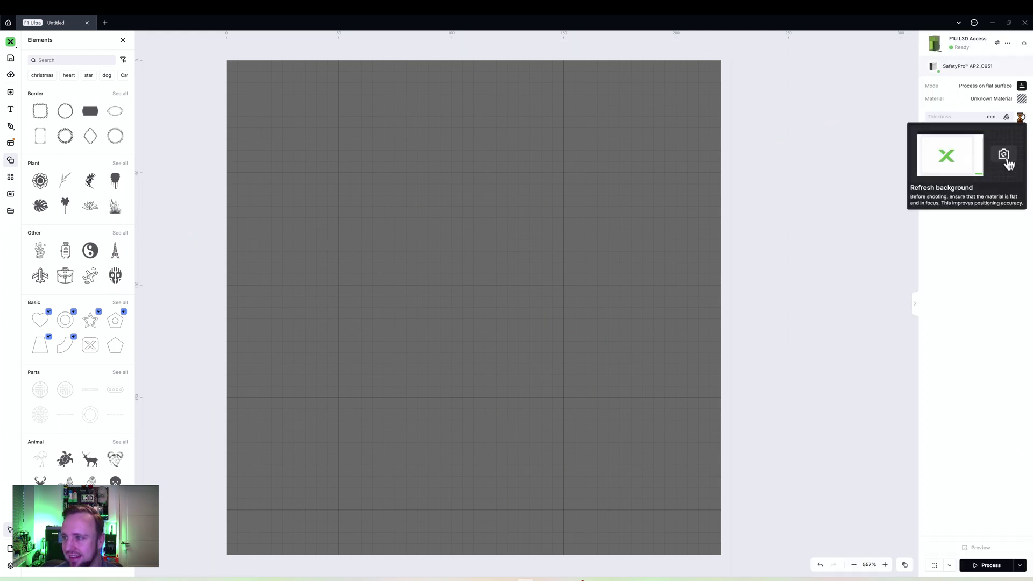
left_click(1007, 161)
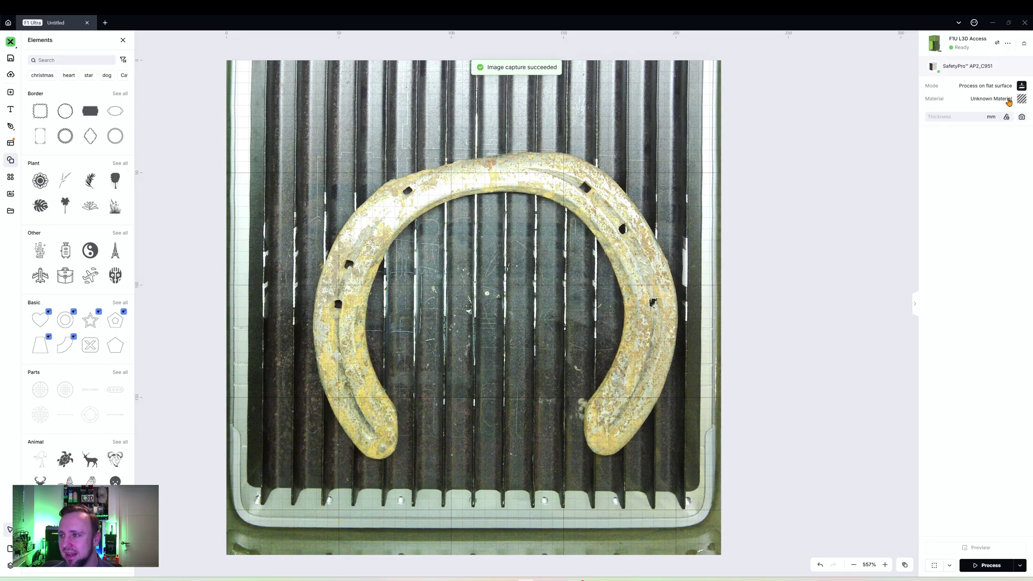
left_click(1022, 117)
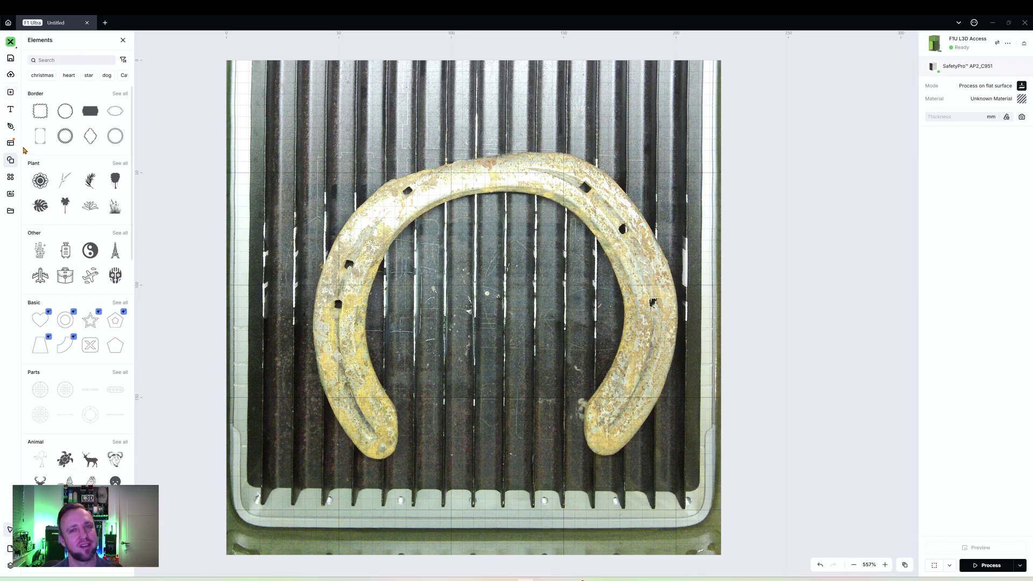
- With the Vector pen, trace from the left heel tip up the outer left edge
left_click(10, 125)
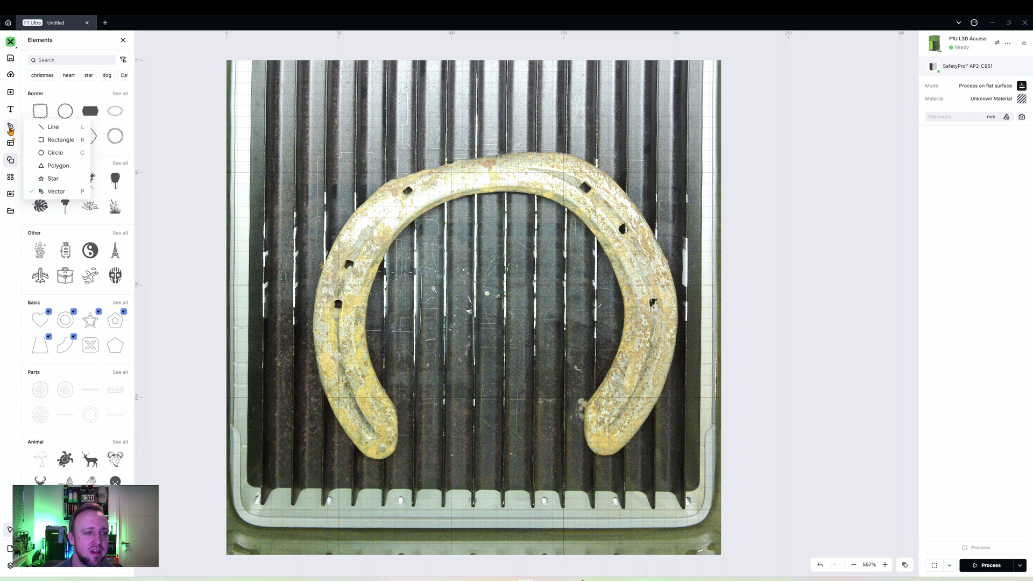
left_click(54, 186)
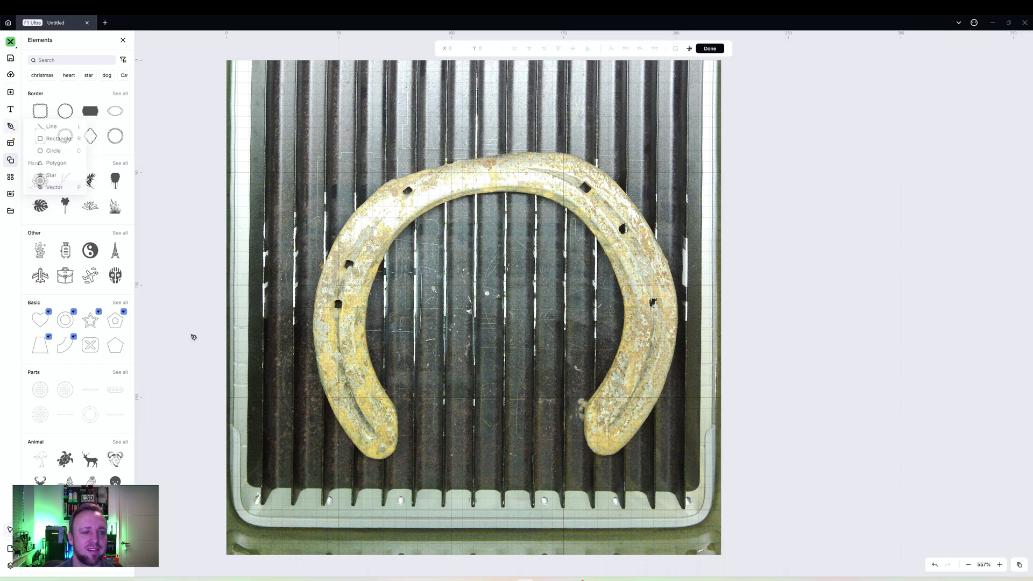
left_click(387, 477)
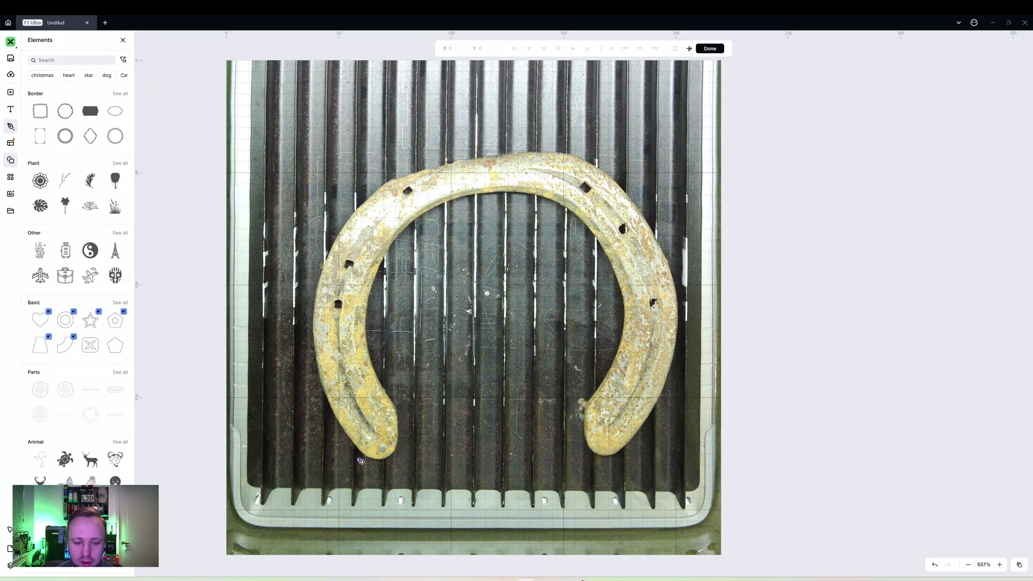
left_click_drag(359, 459, 295, 406)
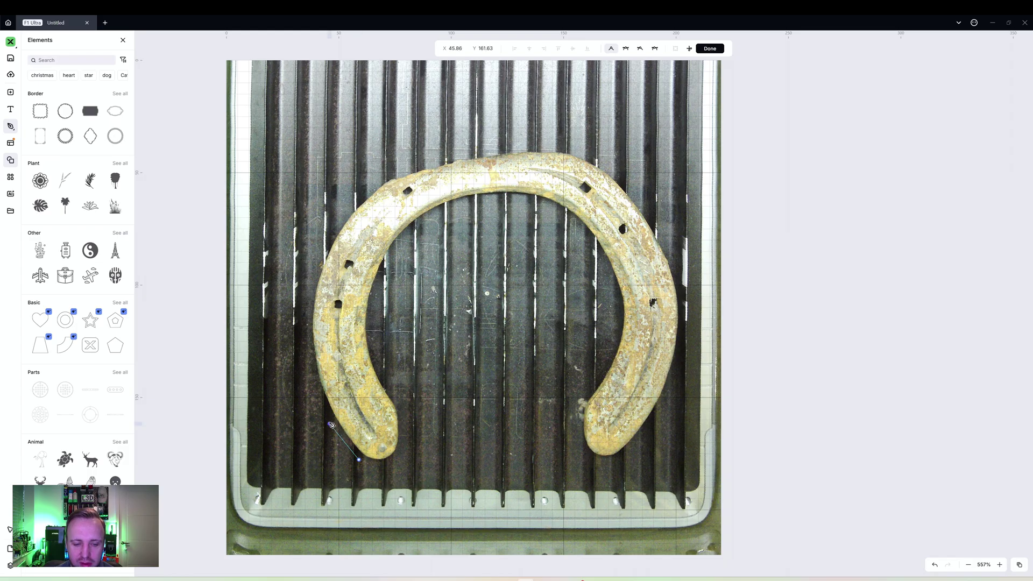
left_click(329, 424)
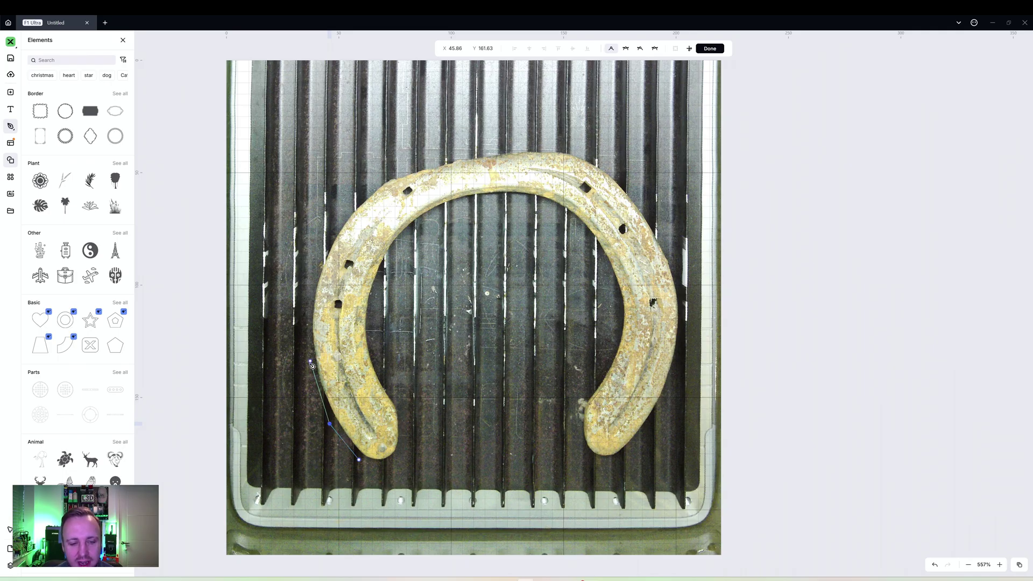
left_click(312, 366)
left_click(307, 312)
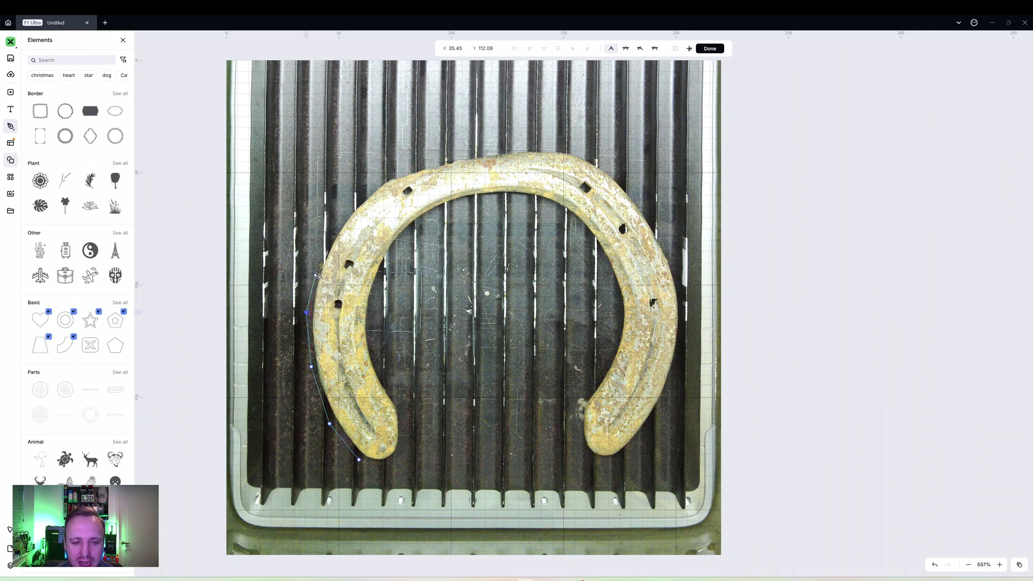
left_click(316, 268)
left_click(342, 220)
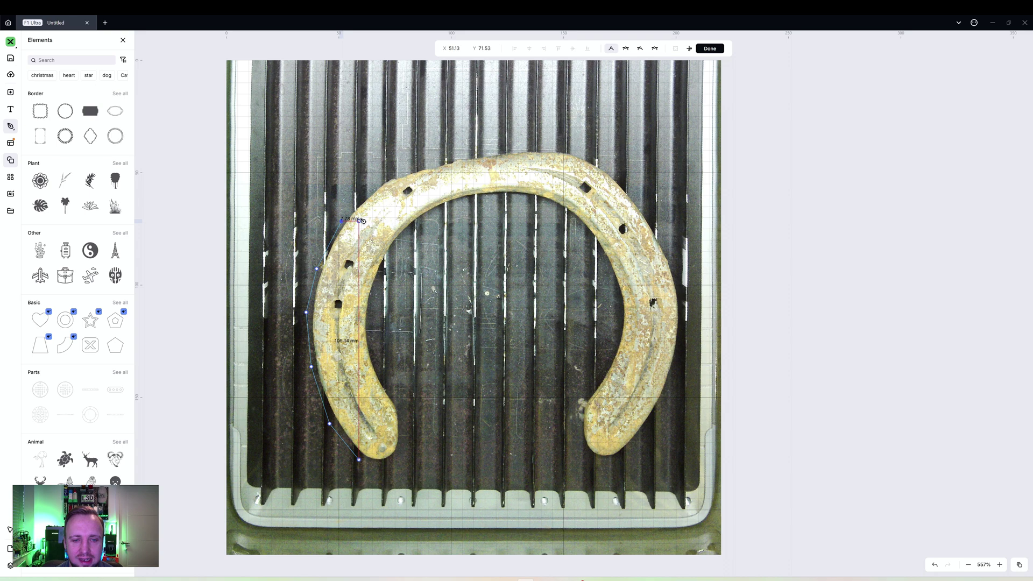
left_click(375, 181)
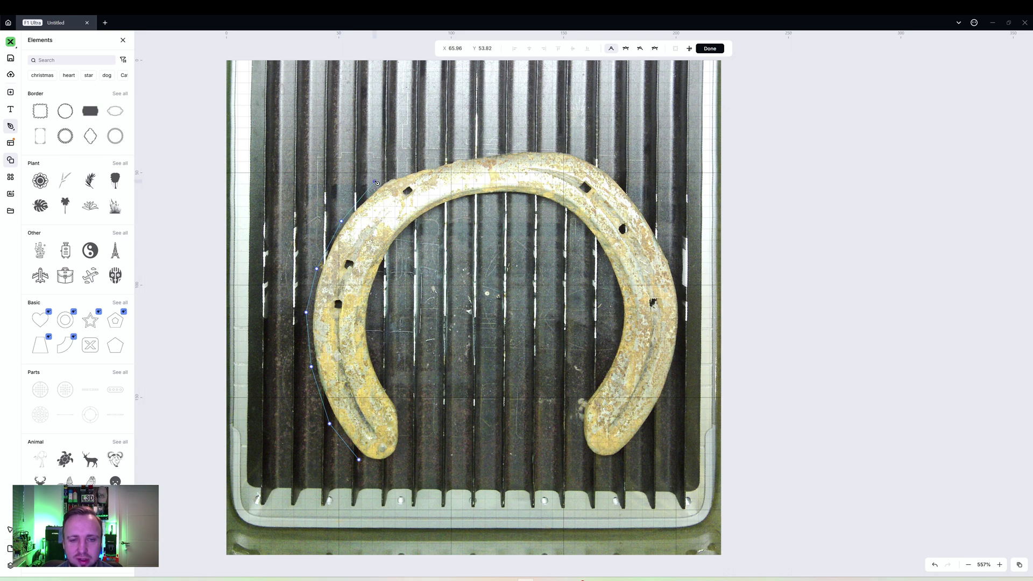
left_click(437, 159)
- Continue the outline across the top, down the right outer edge, around the right heel
left_click(522, 145)
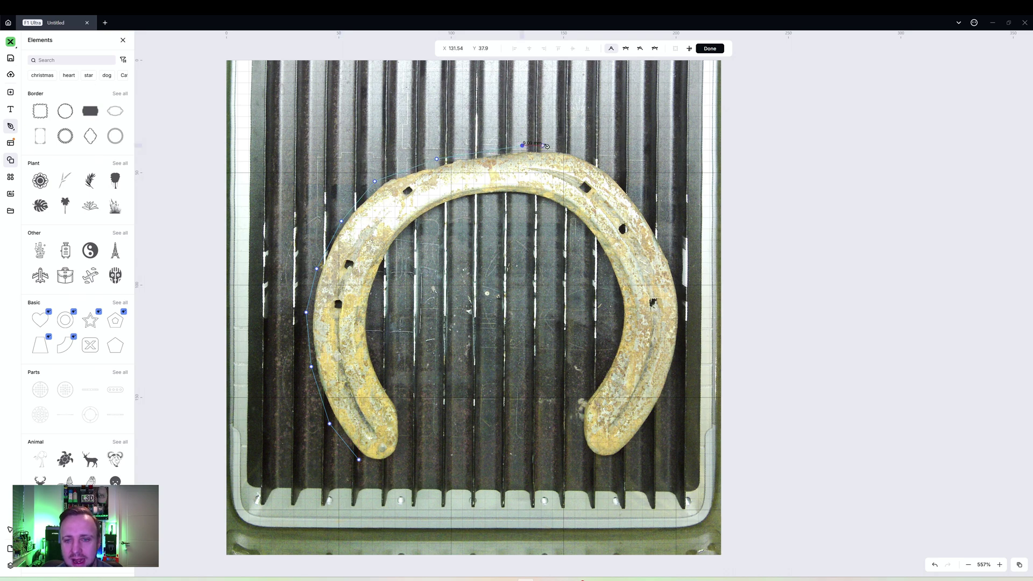
left_click(568, 149)
left_click(608, 164)
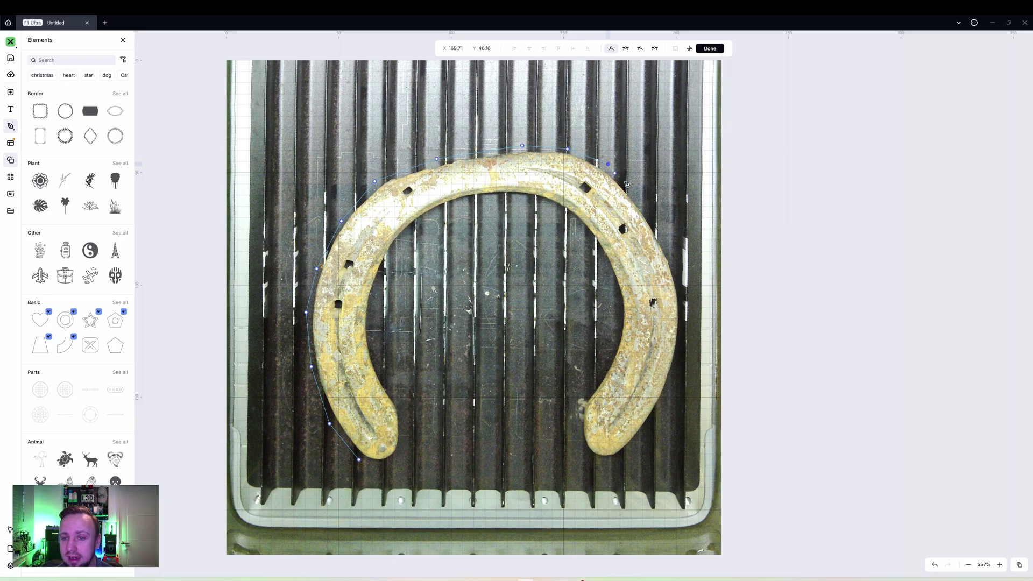
left_click(645, 208)
left_click(679, 274)
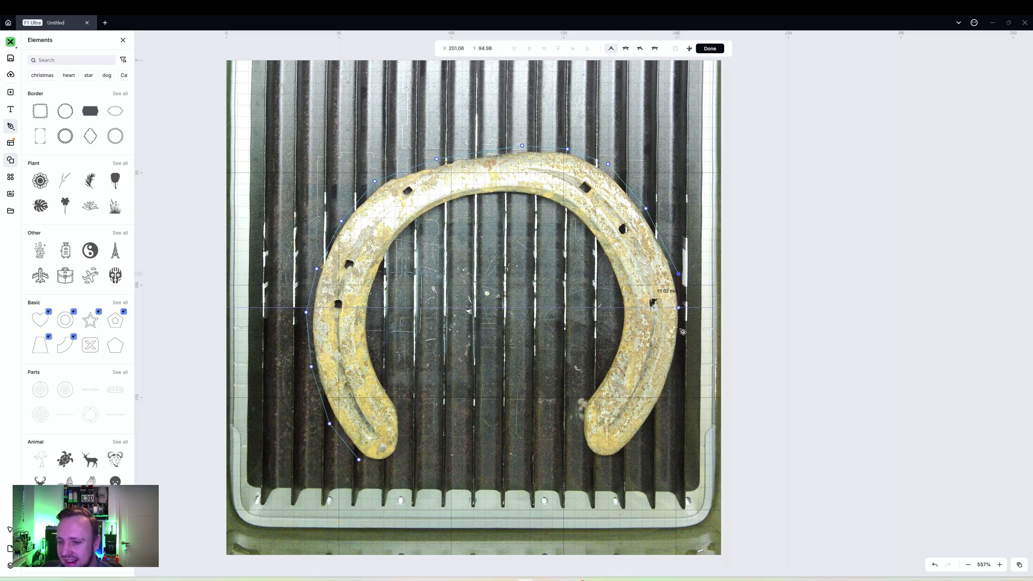
left_click(682, 337)
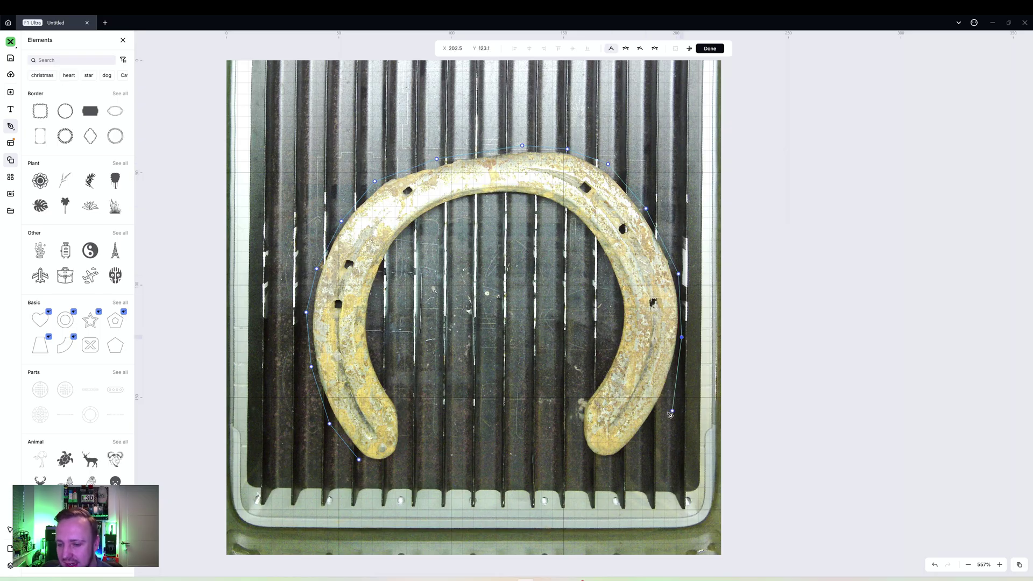
left_click(674, 386)
left_click(635, 444)
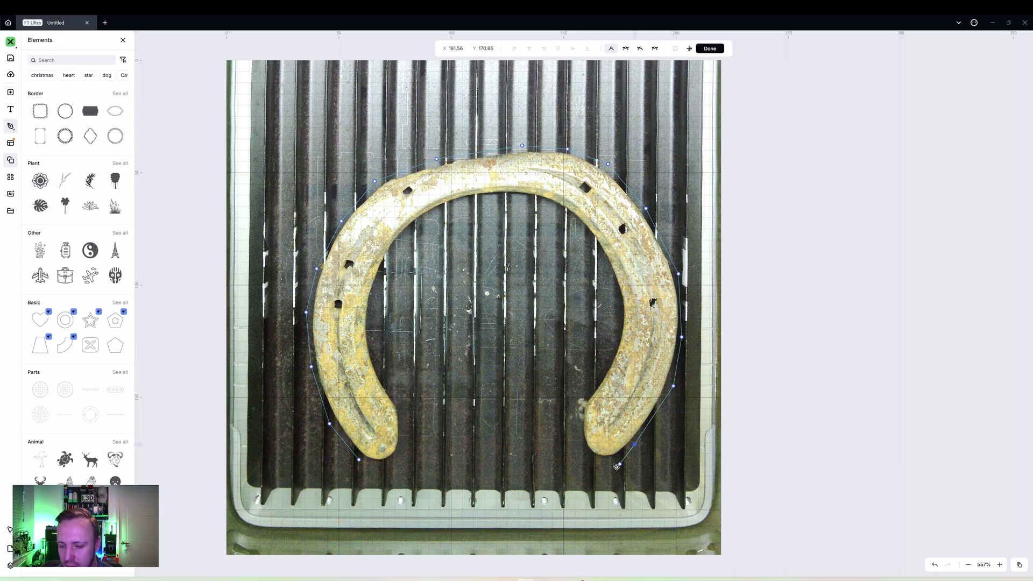
left_click(602, 468)
- Trace up the right branch's inner edge and across the inner arch
left_click(578, 450)
left_click(570, 399)
left_click(601, 343)
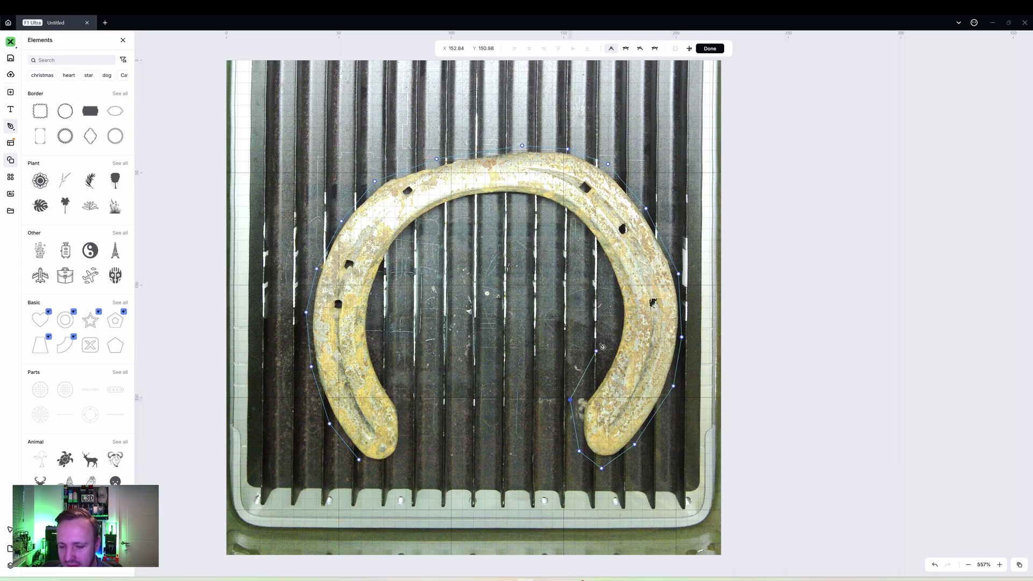
left_click(598, 268)
left_click(546, 212)
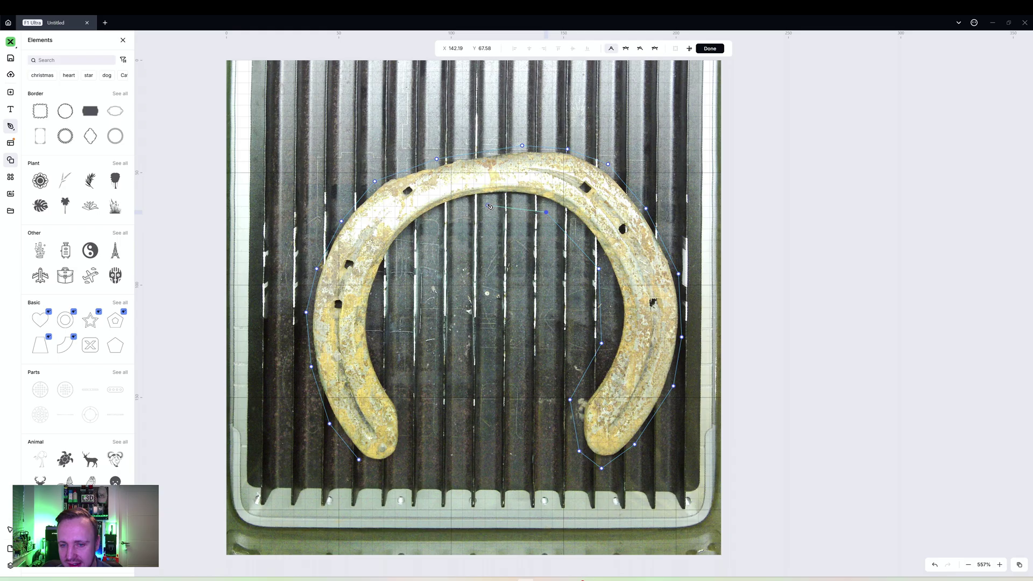
left_click(488, 205)
- Trace down the left inner edge, around the left heel, and close the outline
left_click(427, 221)
left_click(396, 258)
left_click(382, 343)
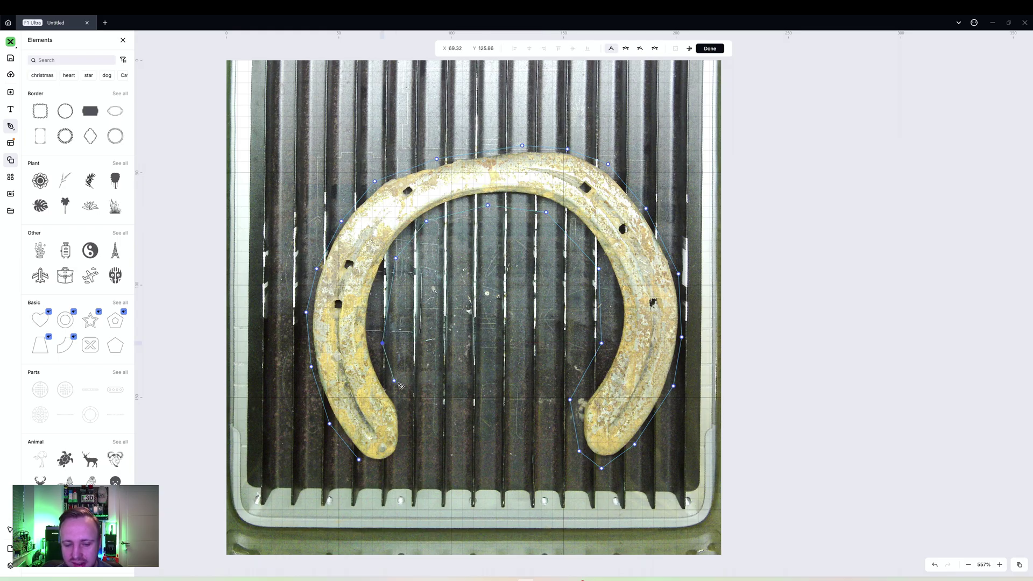
left_click(399, 386)
left_click(407, 431)
left_click(401, 464)
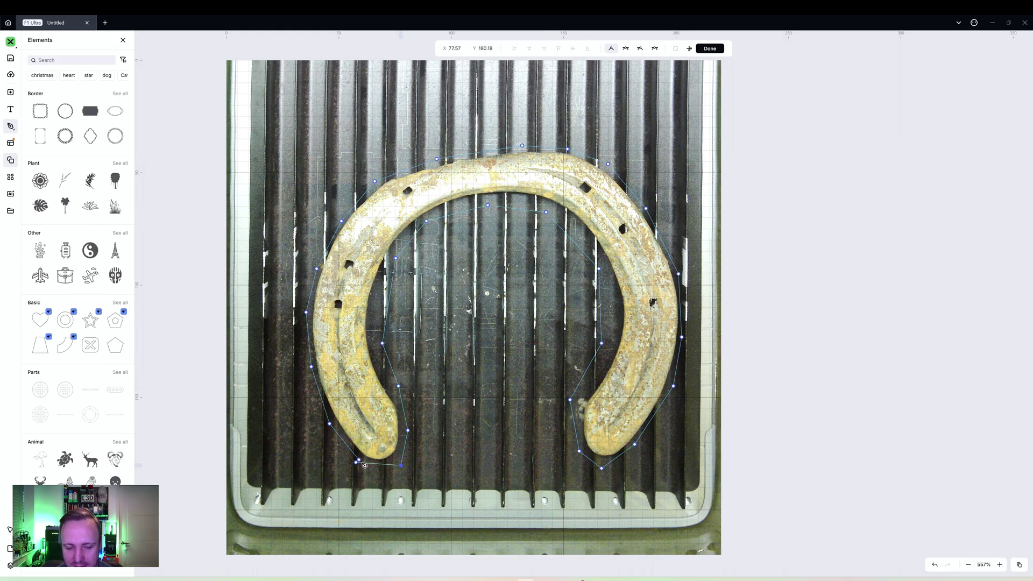
left_click(359, 460)
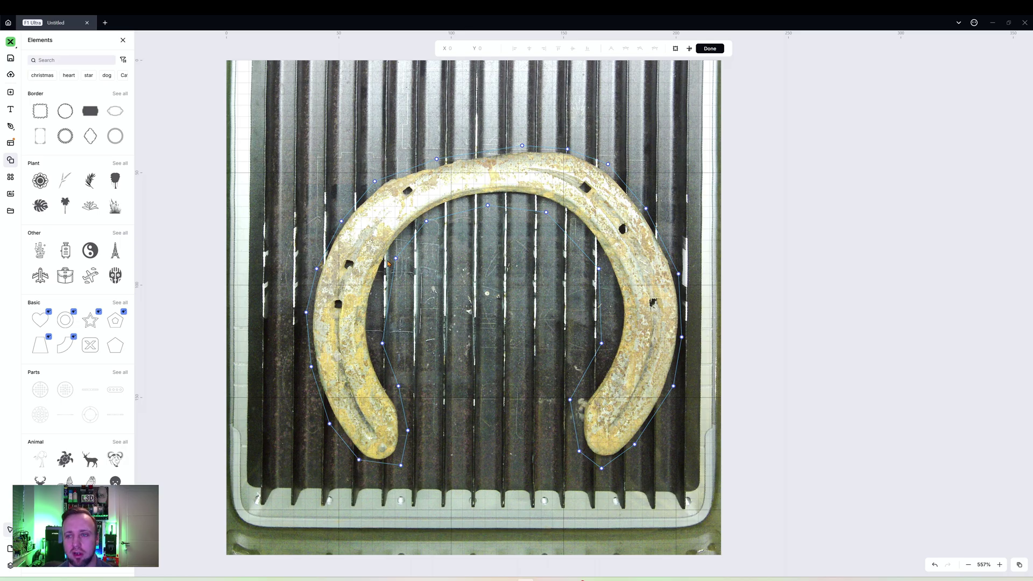
right_click(435, 306)
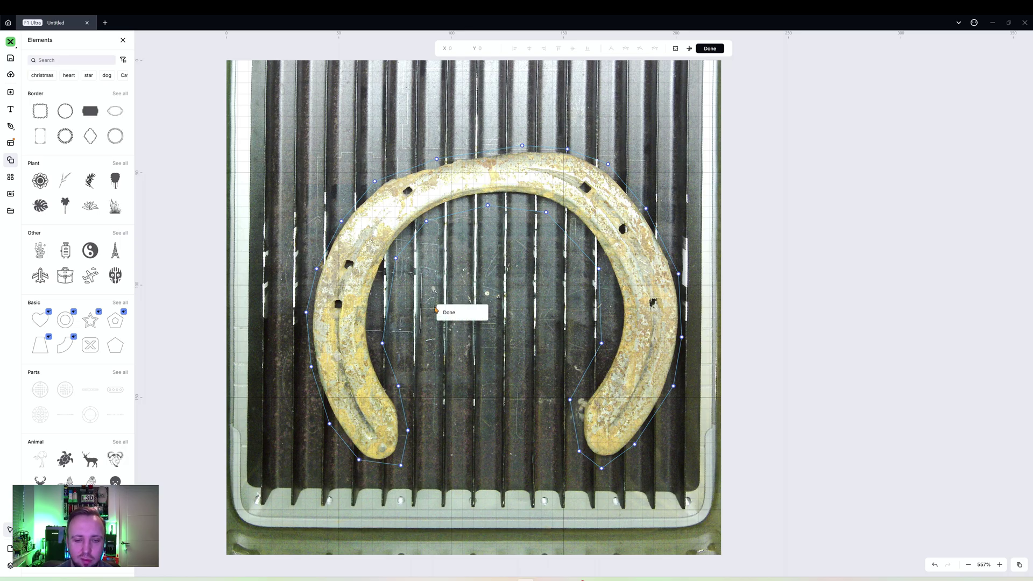
- Set the traced outline to Engrave, fit it over the horseshoe, then revert to Score
left_click(709, 48)
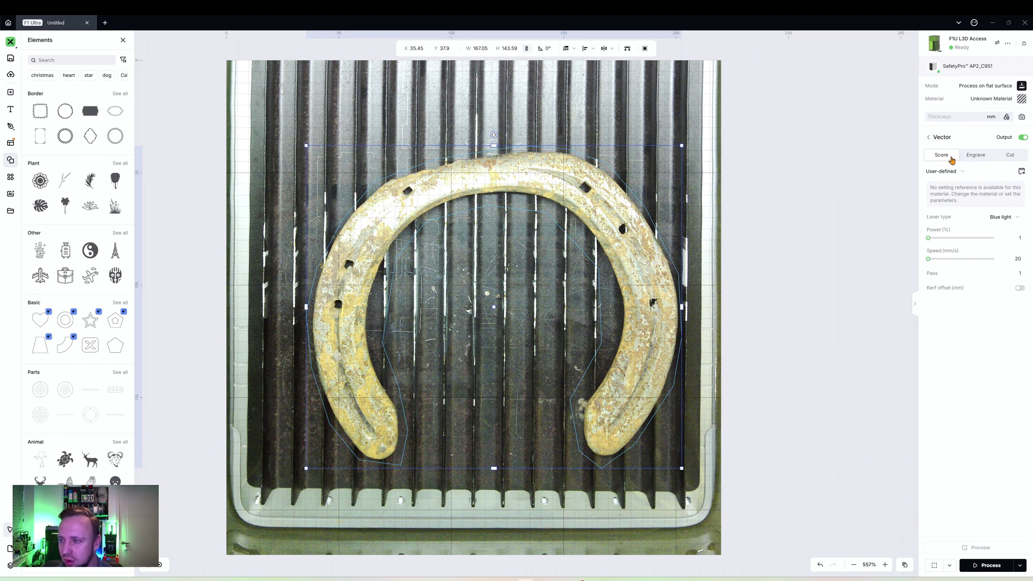
left_click(979, 159)
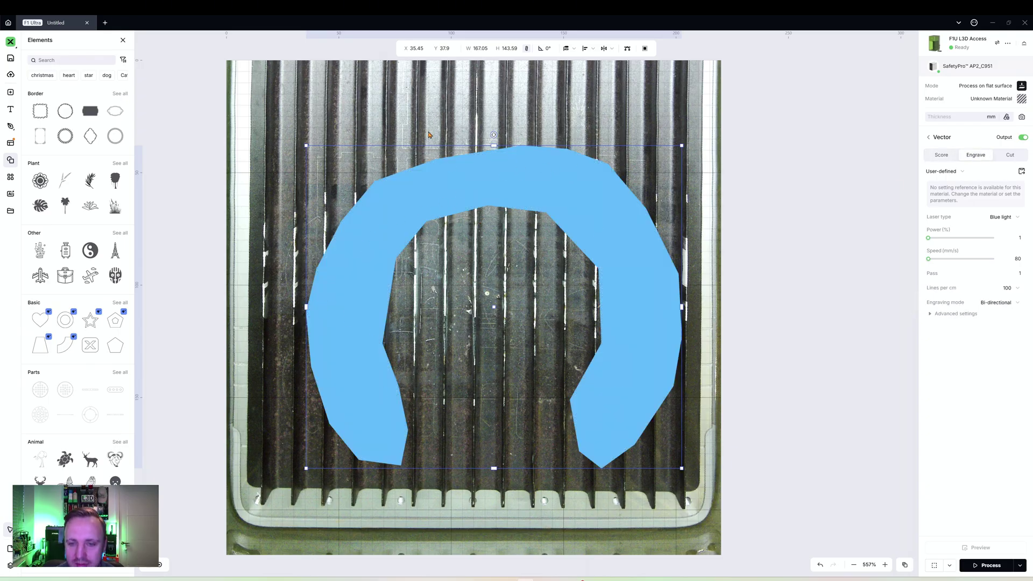
mouse_move(624, 212)
left_mouse_down()
mouse_move(516, 200)
mouse_move(626, 210)
left_mouse_up()
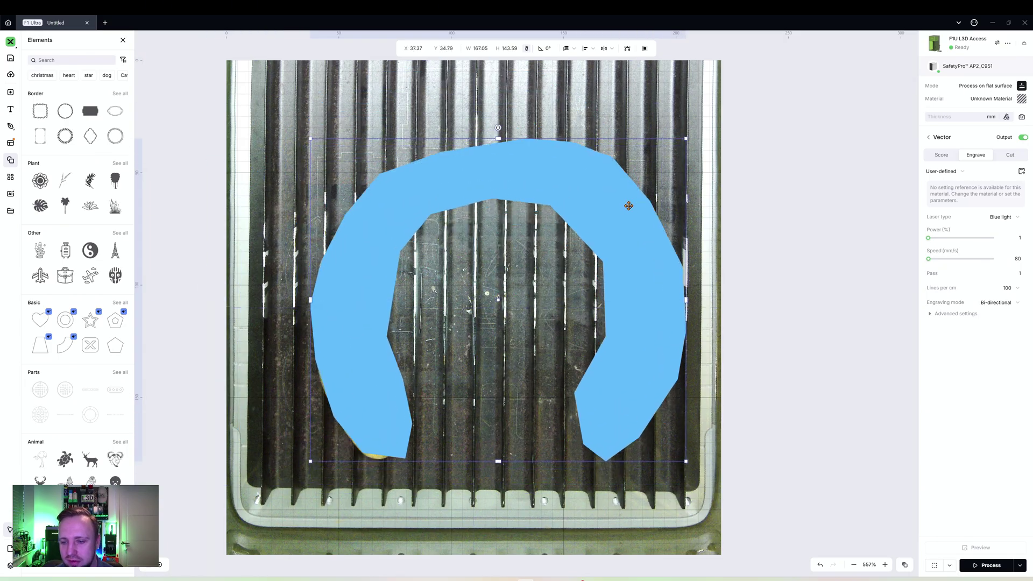
left_click_drag(683, 143, 682, 202)
mouse_move(614, 205)
left_mouse_down()
mouse_move(646, 163)
mouse_move(592, 219)
mouse_move(589, 201)
mouse_move(596, 210)
left_mouse_up()
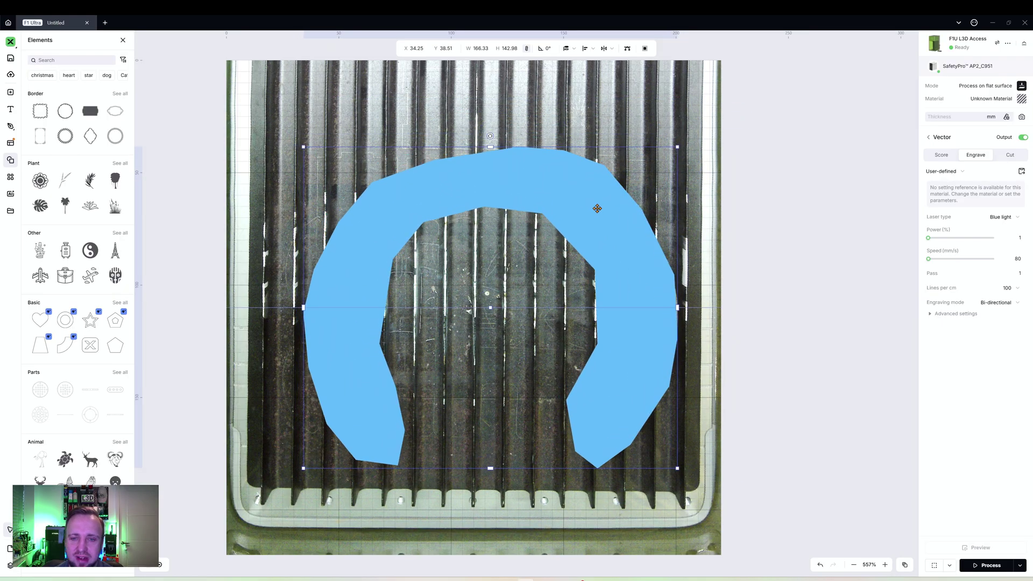
mouse_move(523, 207)
left_mouse_down()
mouse_move(513, 211)
mouse_move(522, 203)
left_mouse_up()
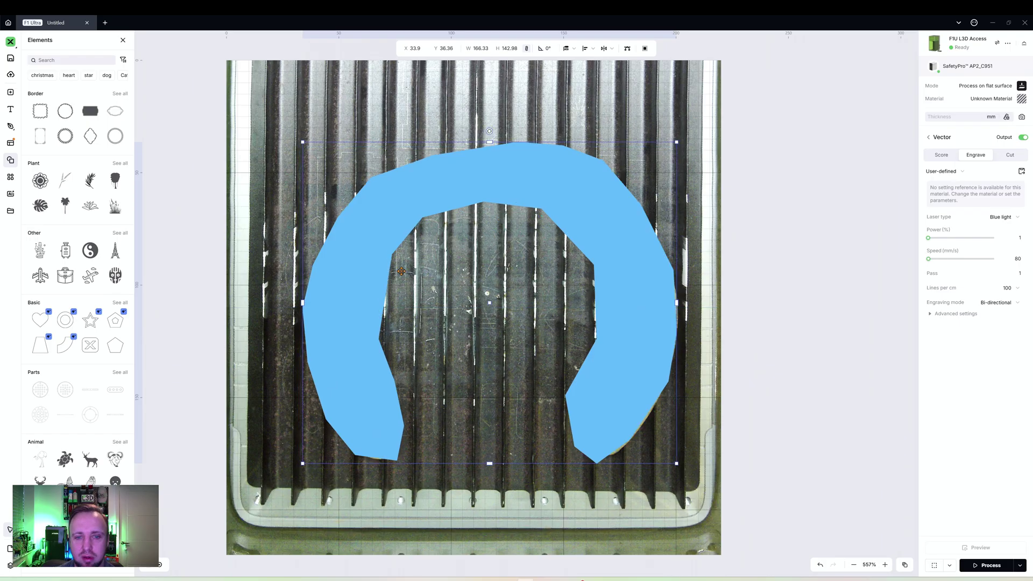
left_click(939, 154)
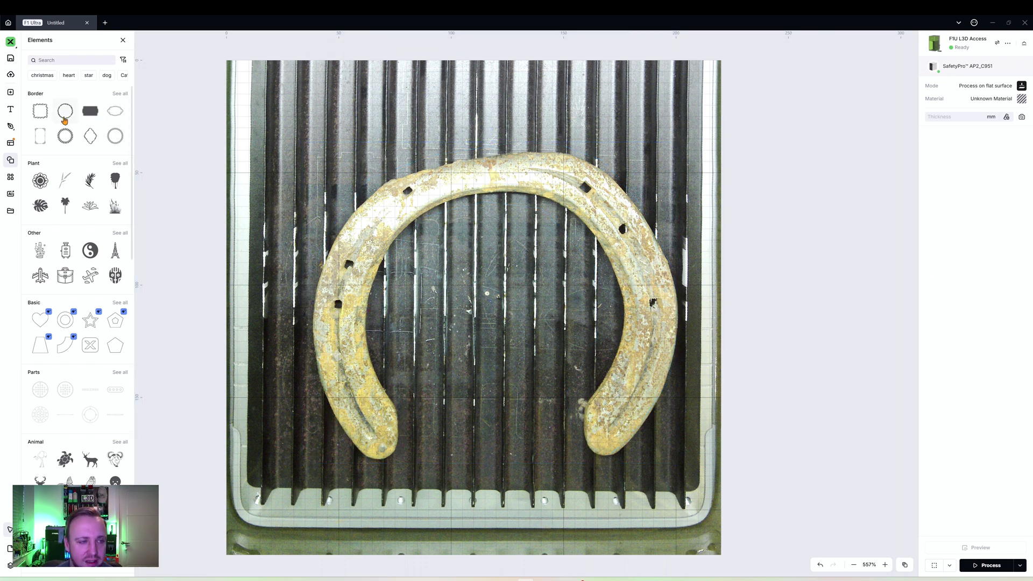
- Start a new vector path with curved points above the horseshoe's top
left_click(10, 128)
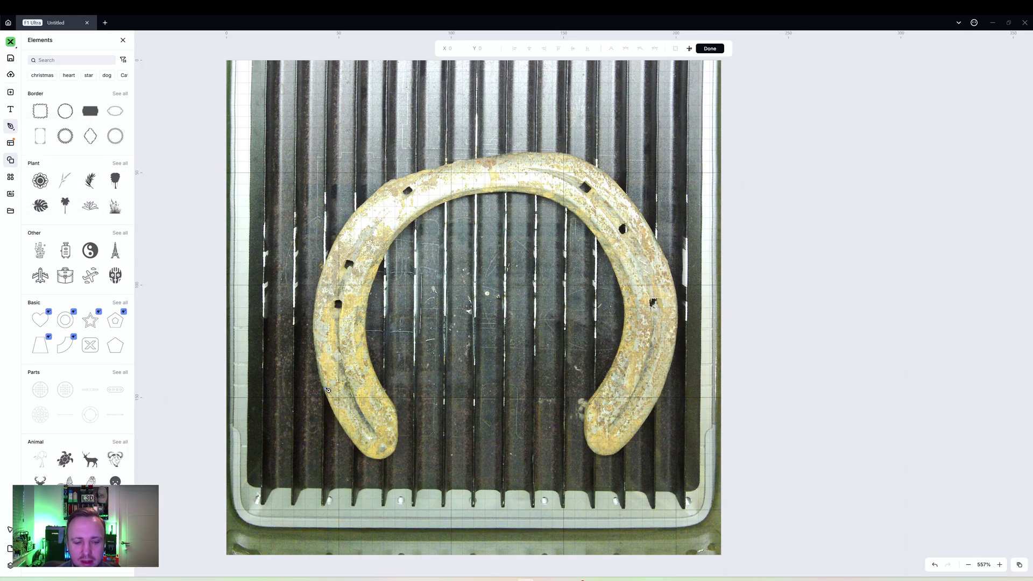
left_click(290, 137)
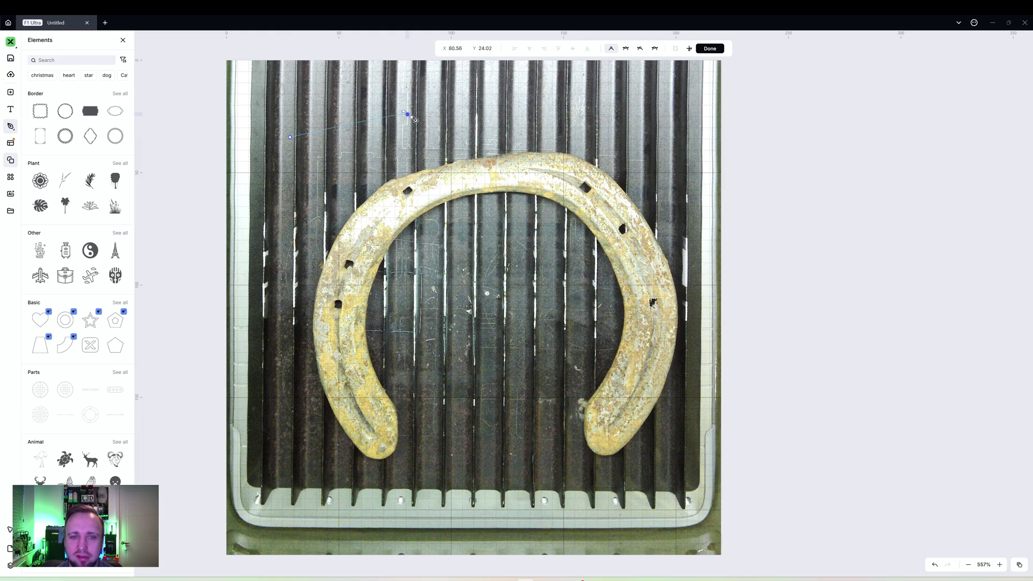
left_click_drag(415, 119, 490, 144)
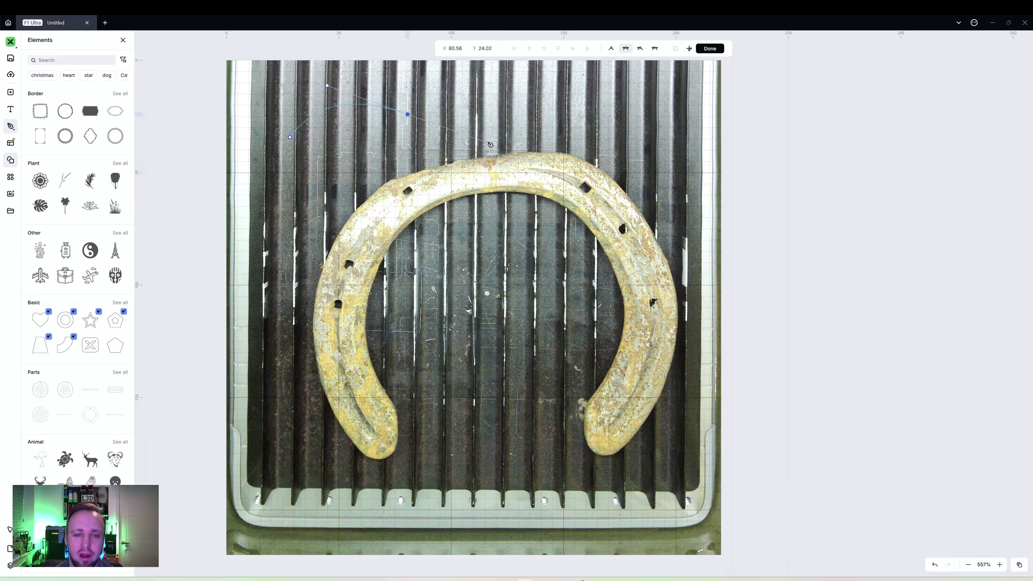
left_click_drag(490, 144, 533, 112)
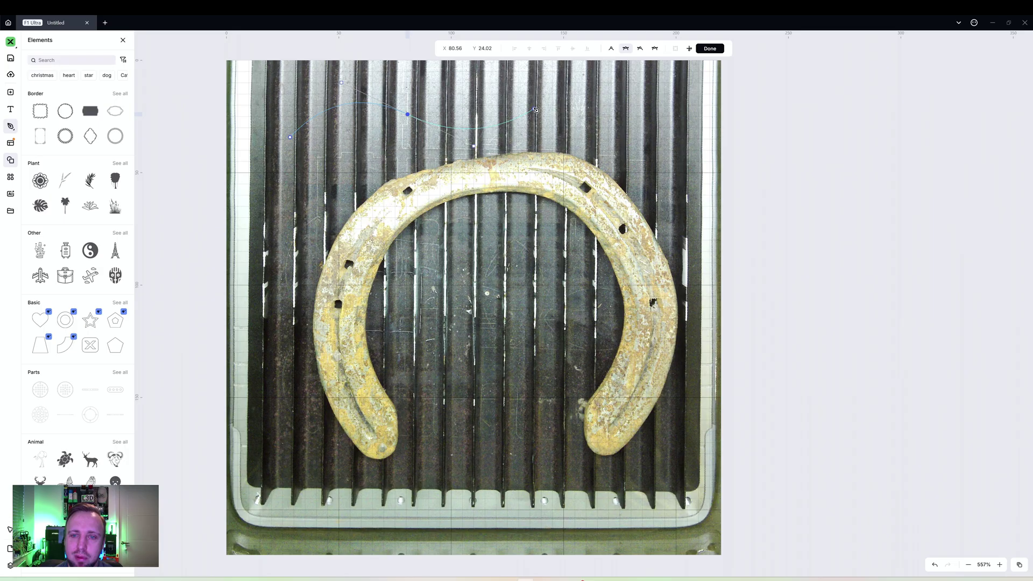
left_click_drag(536, 111, 624, 141)
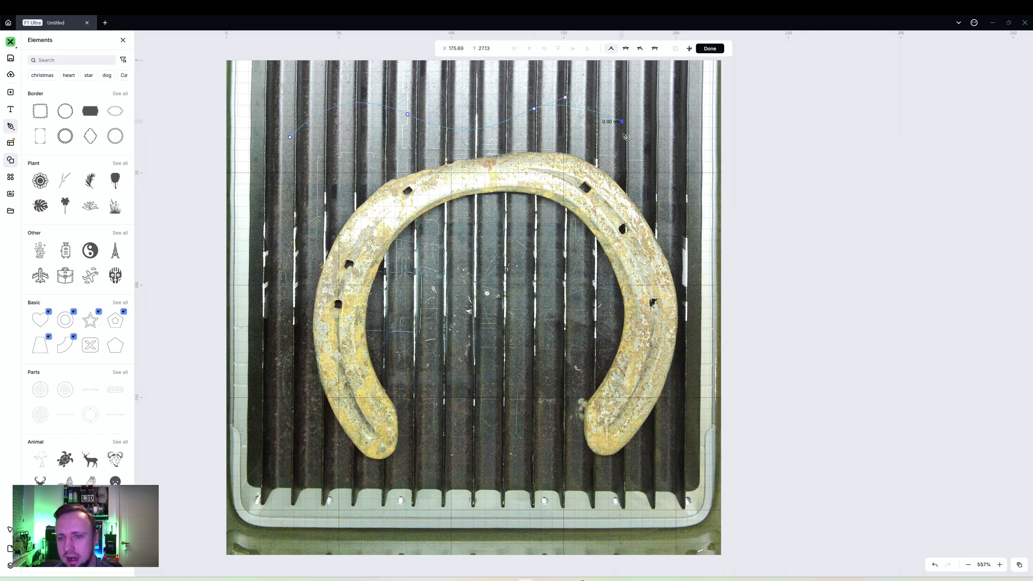
left_click_drag(534, 109, 545, 107)
- Extend the path down the right, across the middle, up the left, and close it
left_click(643, 180)
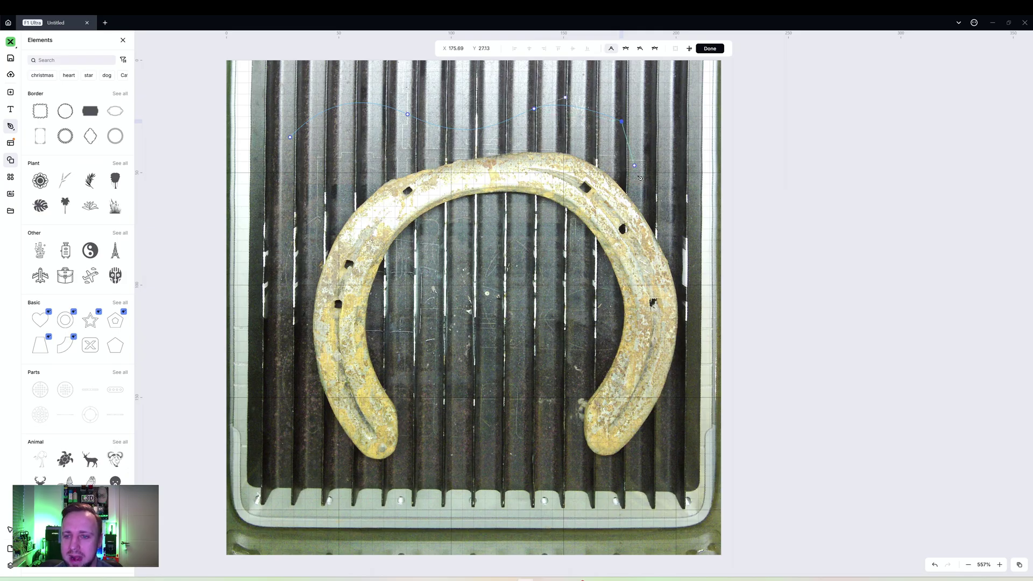
left_click(628, 221)
left_click(565, 266)
left_click(515, 256)
left_click(447, 219)
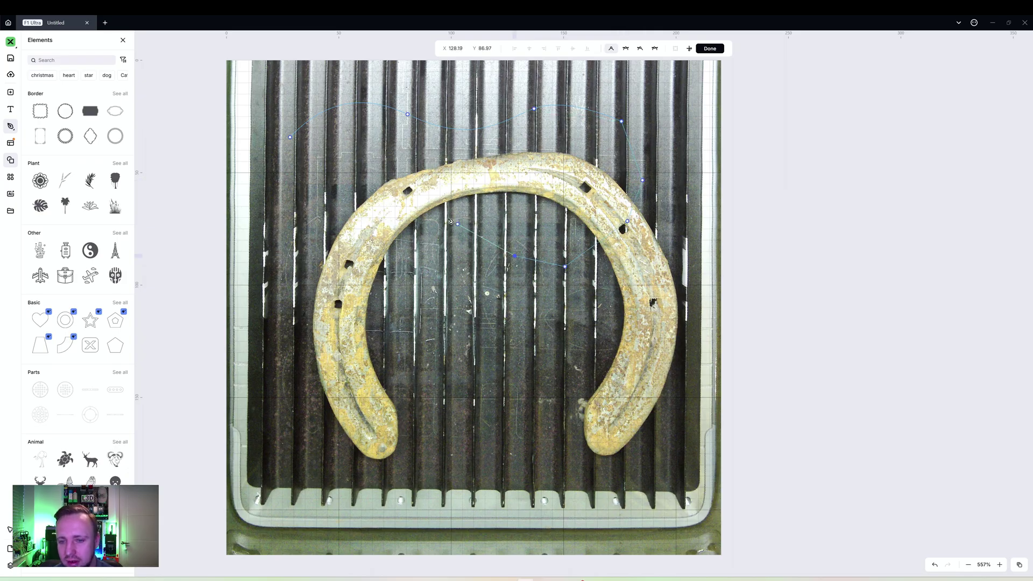
left_click(360, 214)
left_click(290, 176)
left_click(284, 152)
left_click(290, 138)
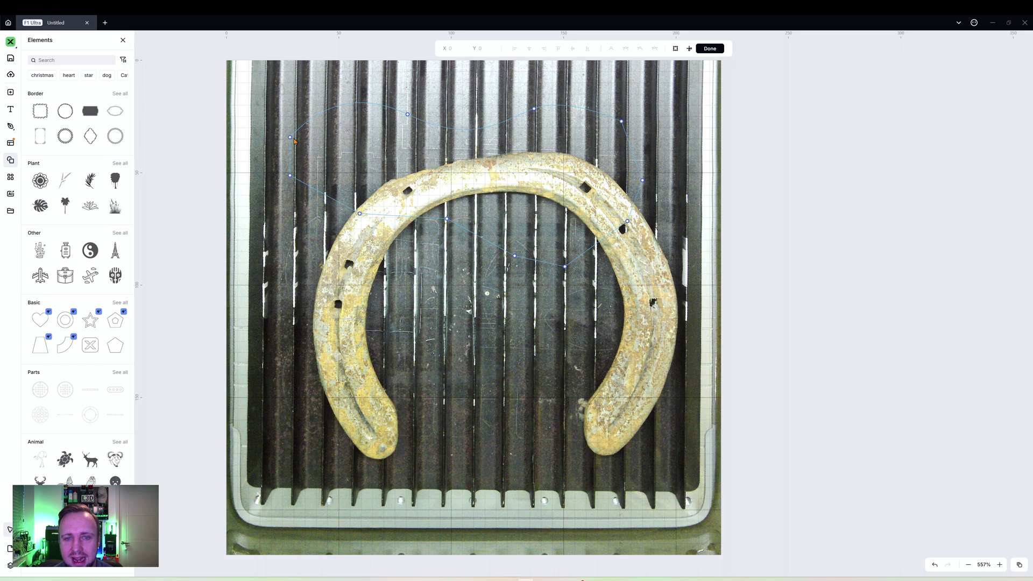
- Finish the new path, set it to Engrave, then delete it
right_click(296, 139)
left_click(309, 146)
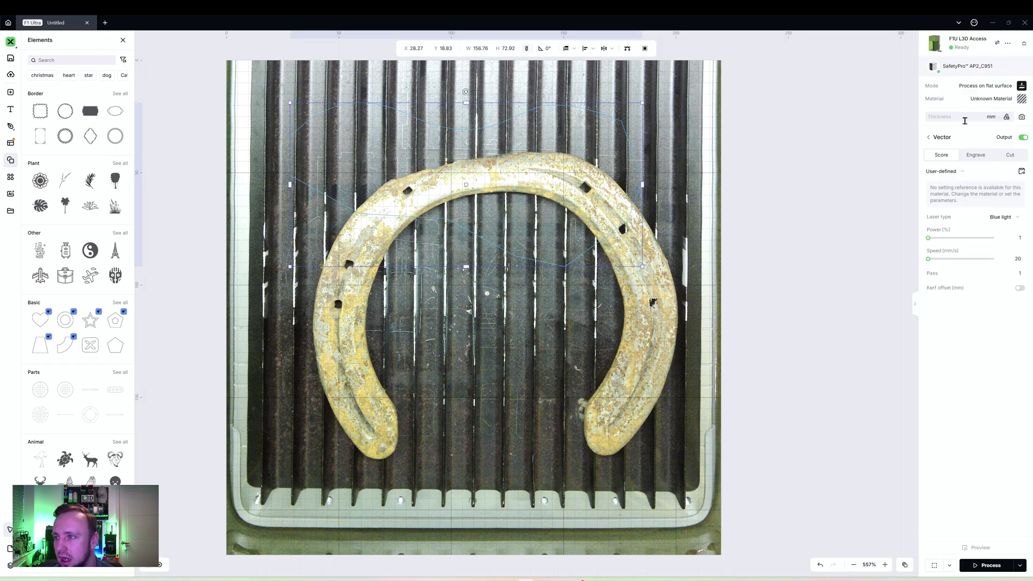
left_click(976, 156)
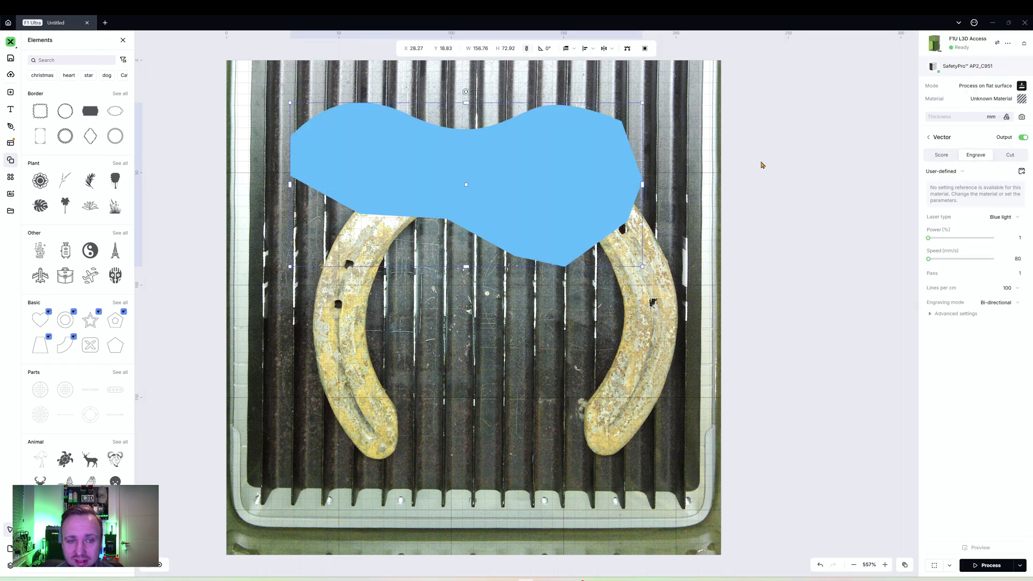
key("Delete")
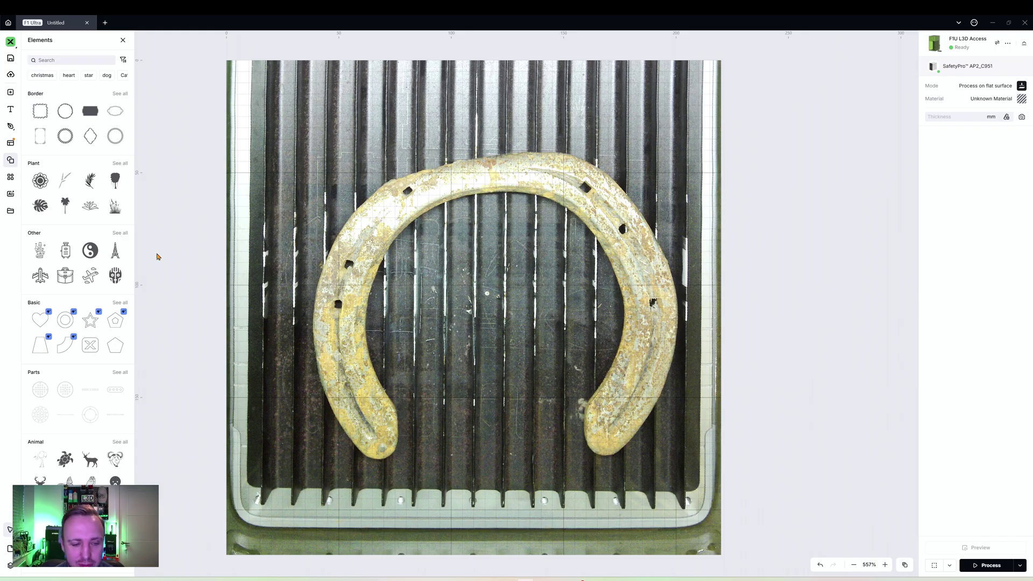
- With the Vector pen, place curved points from the left arm tip up to the top-left
left_click(11, 131)
left_click(57, 190)
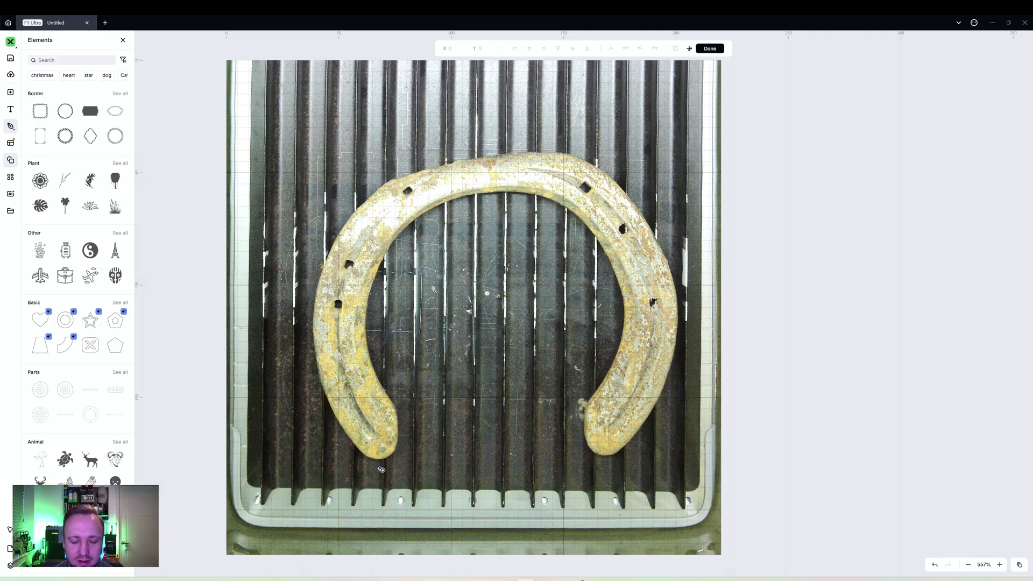
left_click(379, 468)
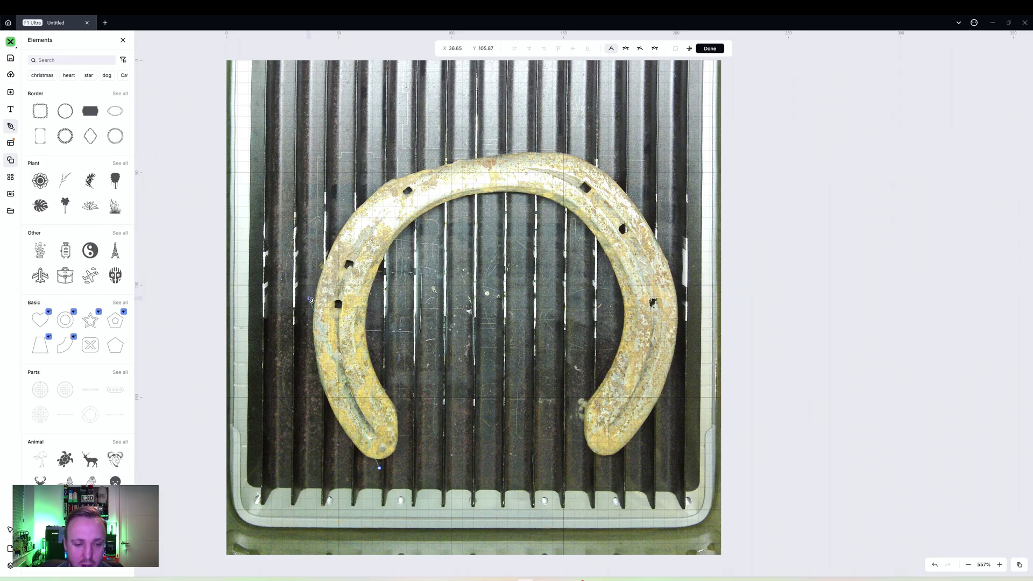
left_click_drag(310, 299, 330, 214)
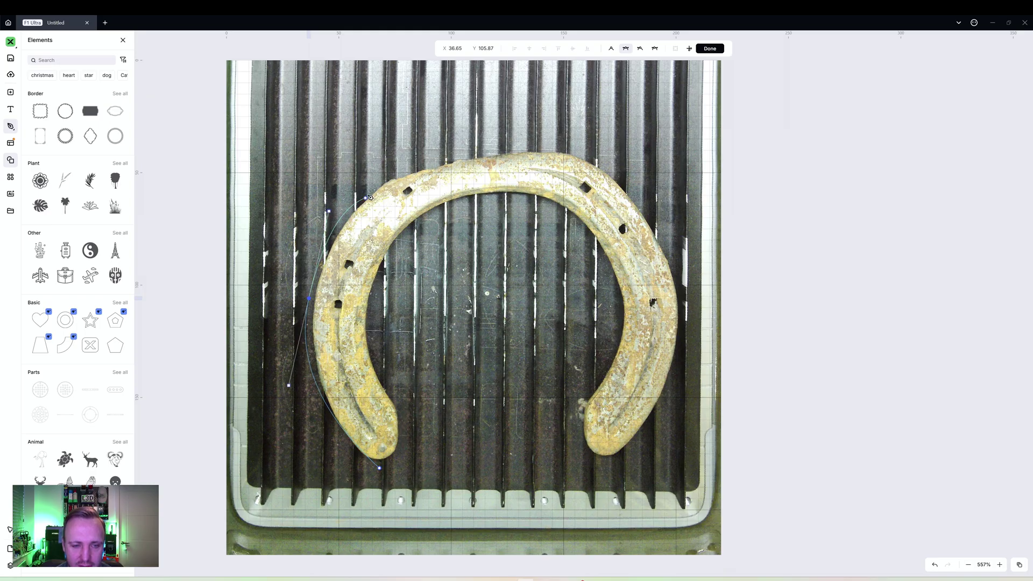
left_click(404, 162)
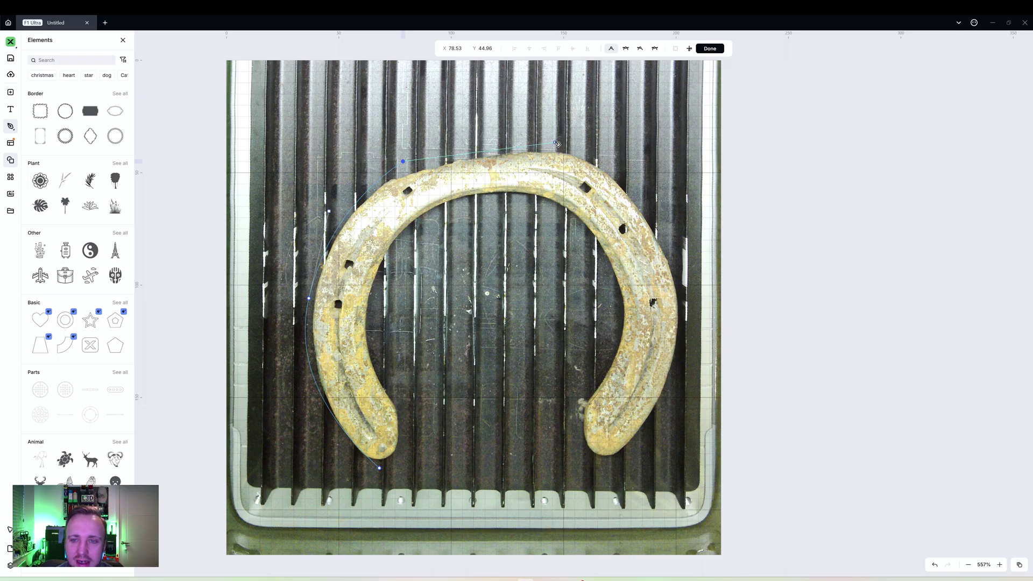
- Add smooth points across the top, down the right side, and around the right arm's tip
left_click_drag(560, 144, 667, 149)
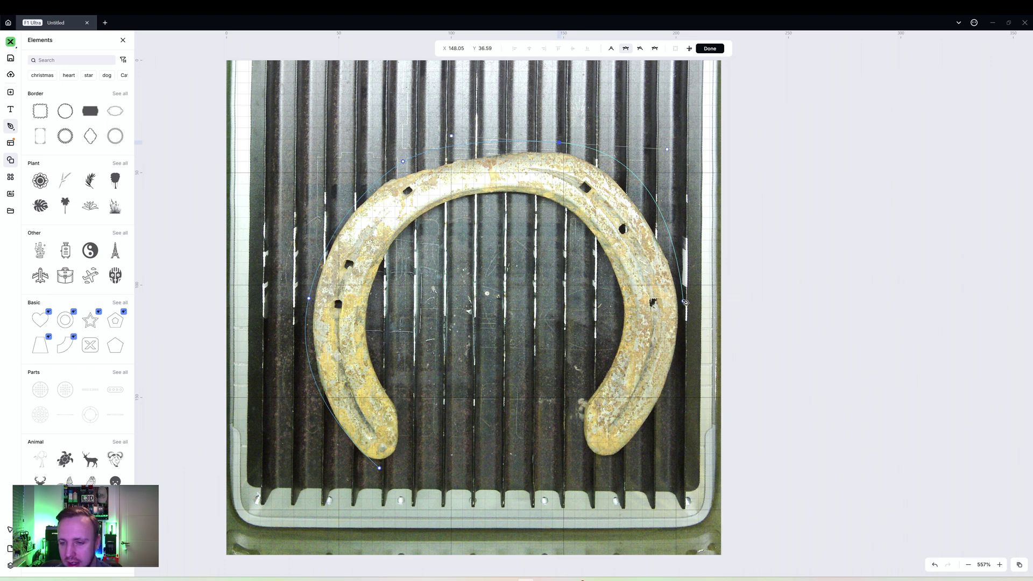
left_click_drag(684, 301, 683, 325)
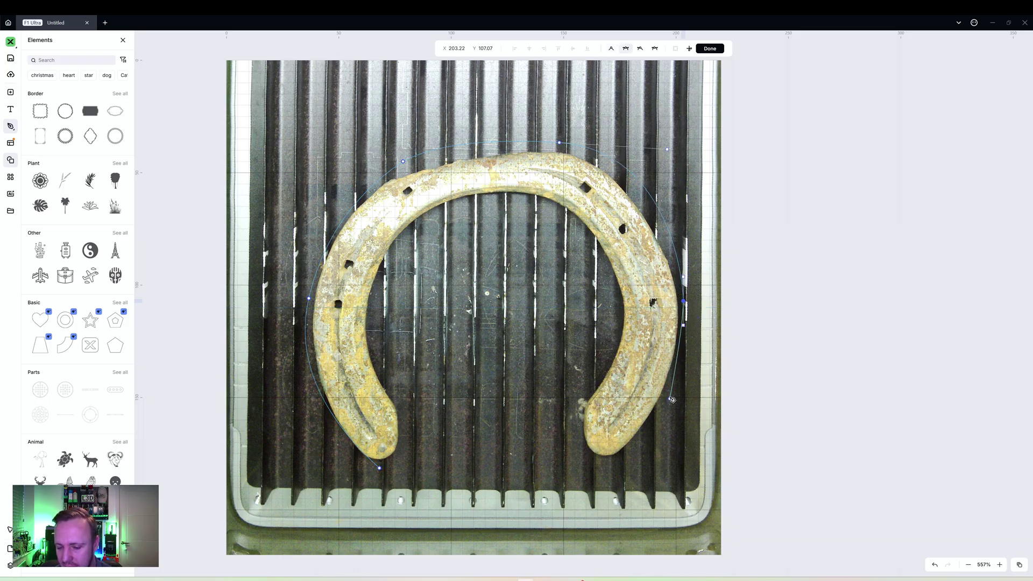
left_click_drag(672, 399, 662, 421)
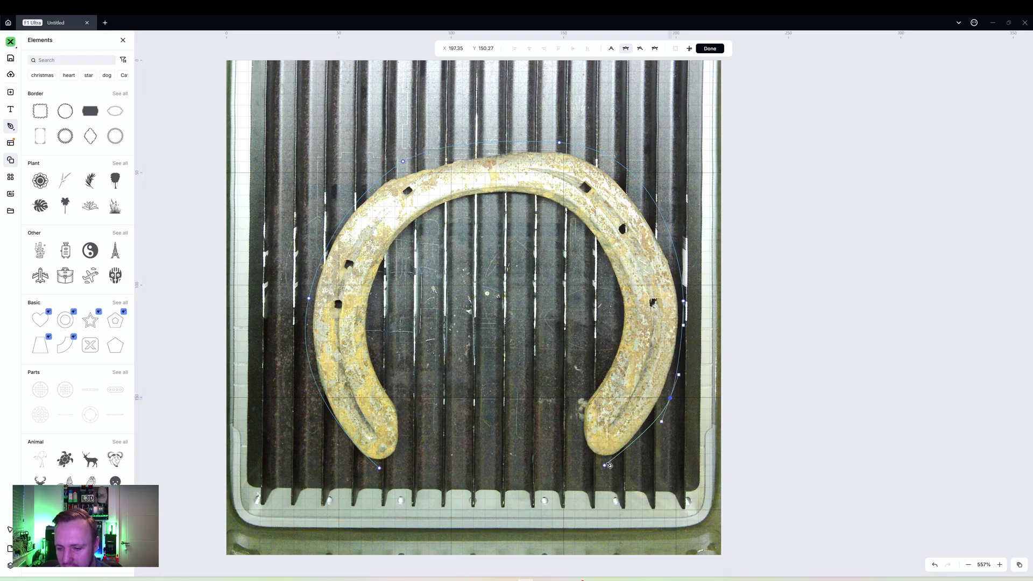
left_click_drag(616, 463, 603, 463)
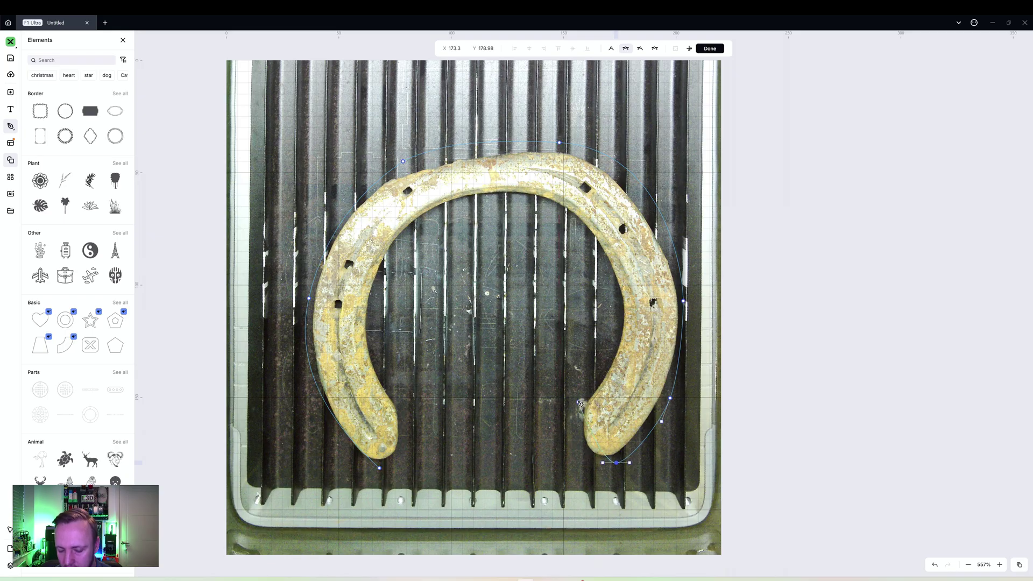
- Add curved points up the inner right arm, across the inner arch, and down the inner left arm
left_click_drag(574, 403, 573, 333)
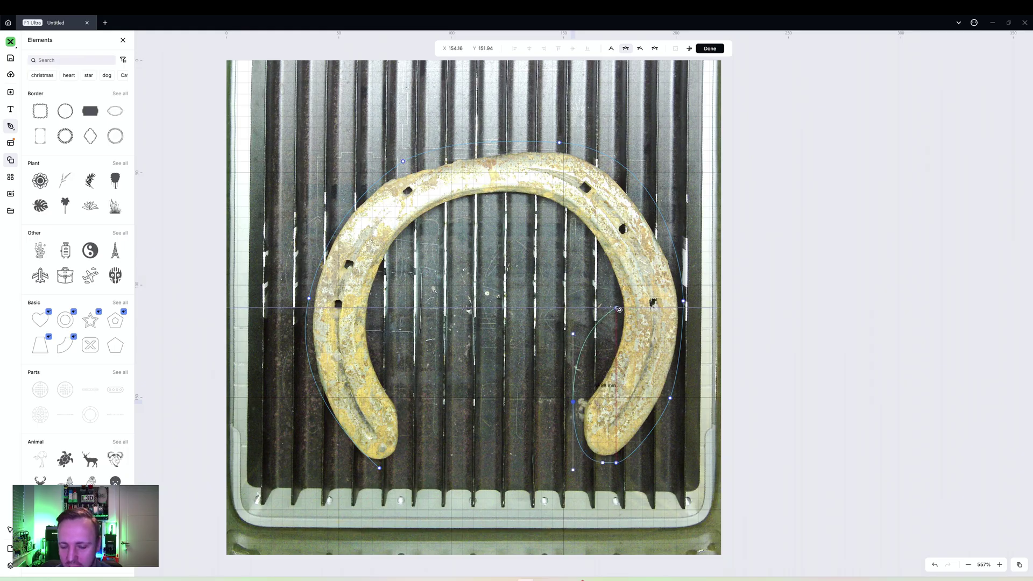
left_click_drag(618, 308, 610, 283)
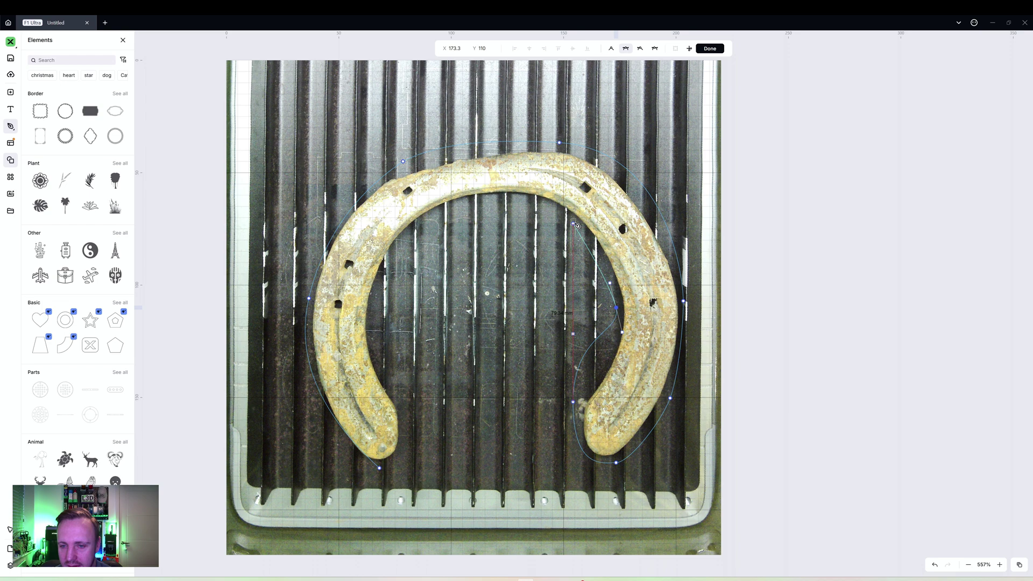
mouse_move(558, 219)
left_mouse_down()
mouse_move(538, 211)
mouse_move(547, 208)
left_mouse_up()
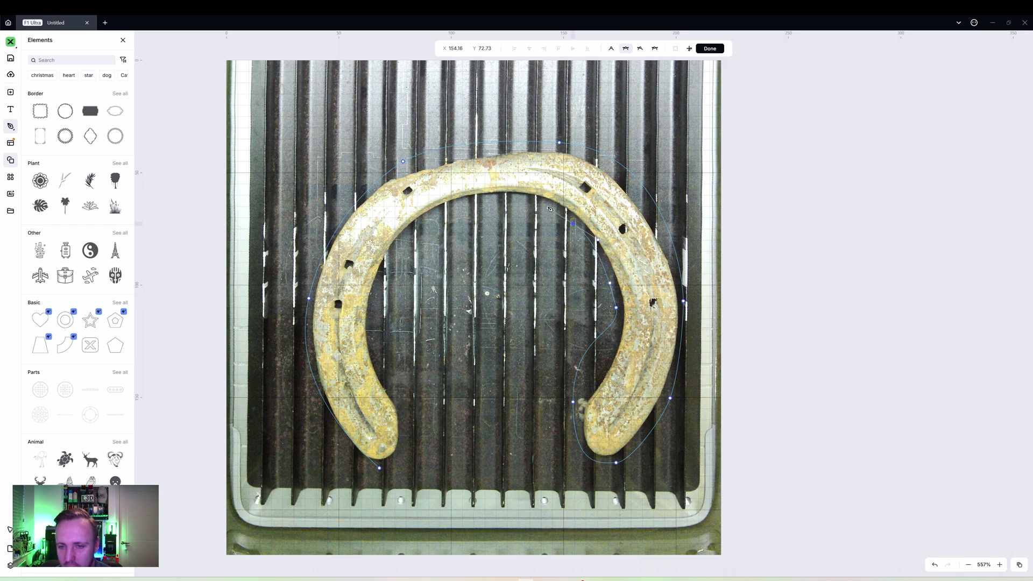
left_click_drag(482, 203, 392, 254)
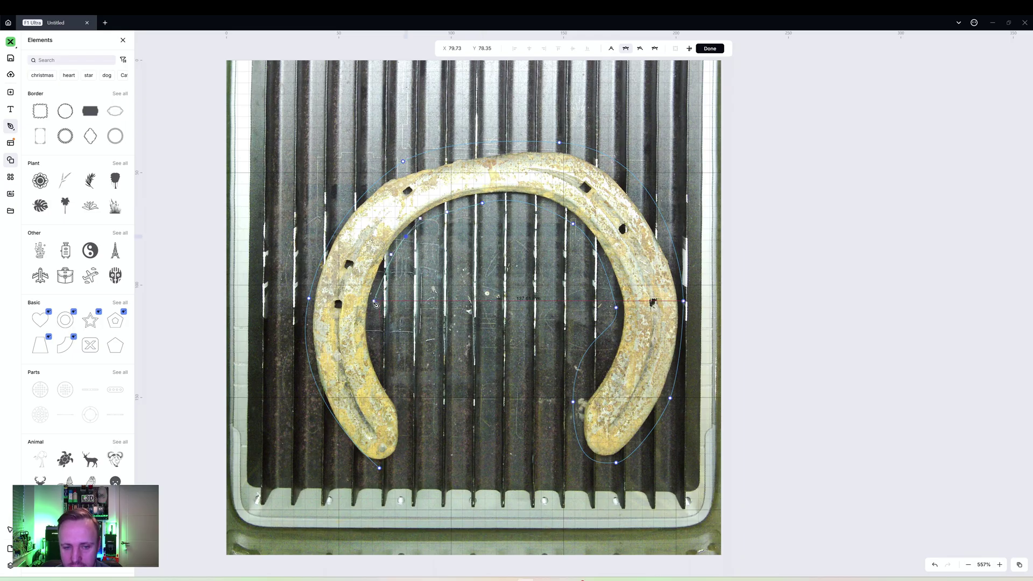
left_click_drag(373, 303, 369, 329)
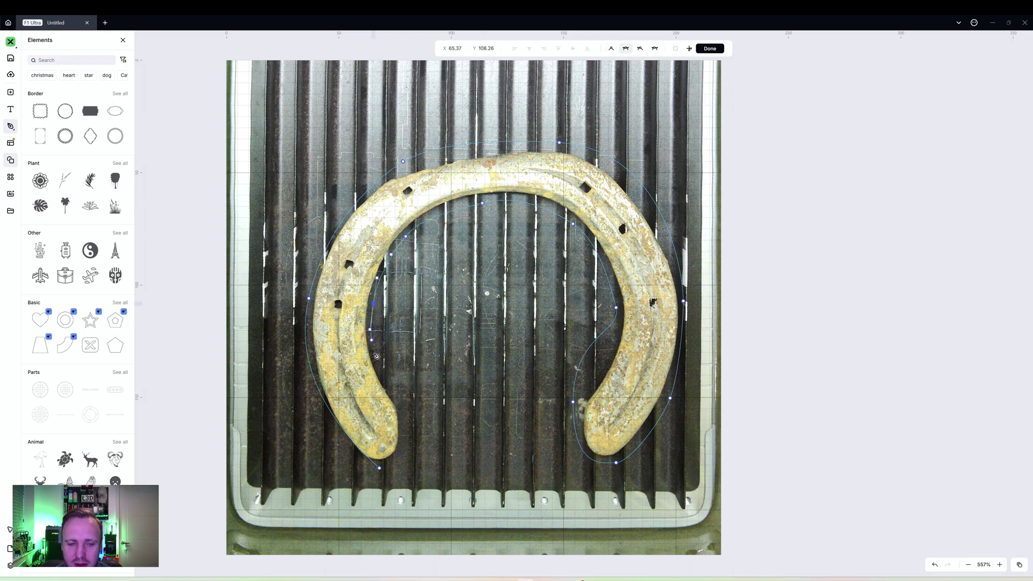
left_click_drag(386, 380, 405, 415)
left_click(406, 417)
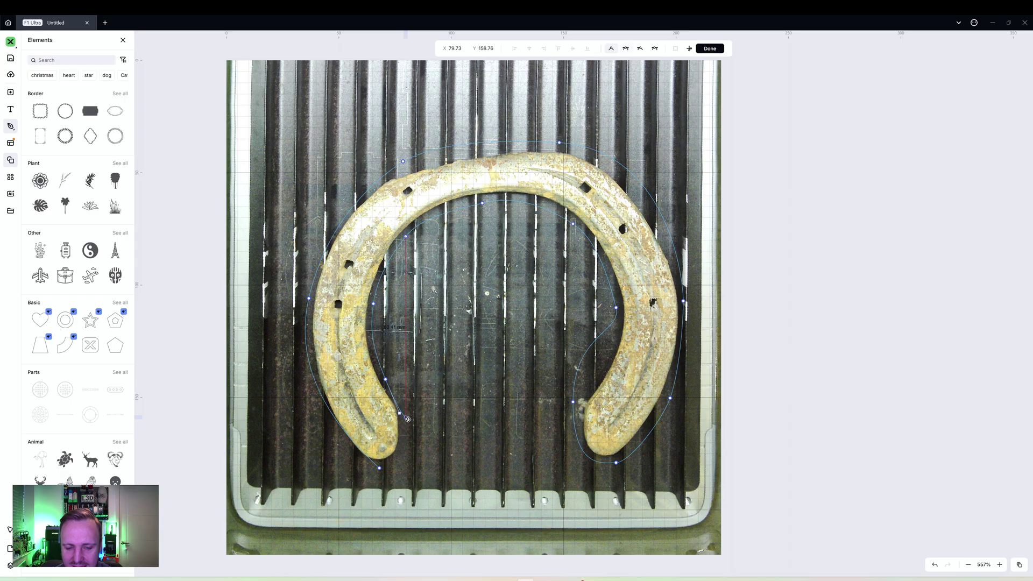
- Curve the outline around the left arm's tip, finish it, and pull lower-right points outward
left_click_drag(399, 453, 391, 467)
key("Escape")
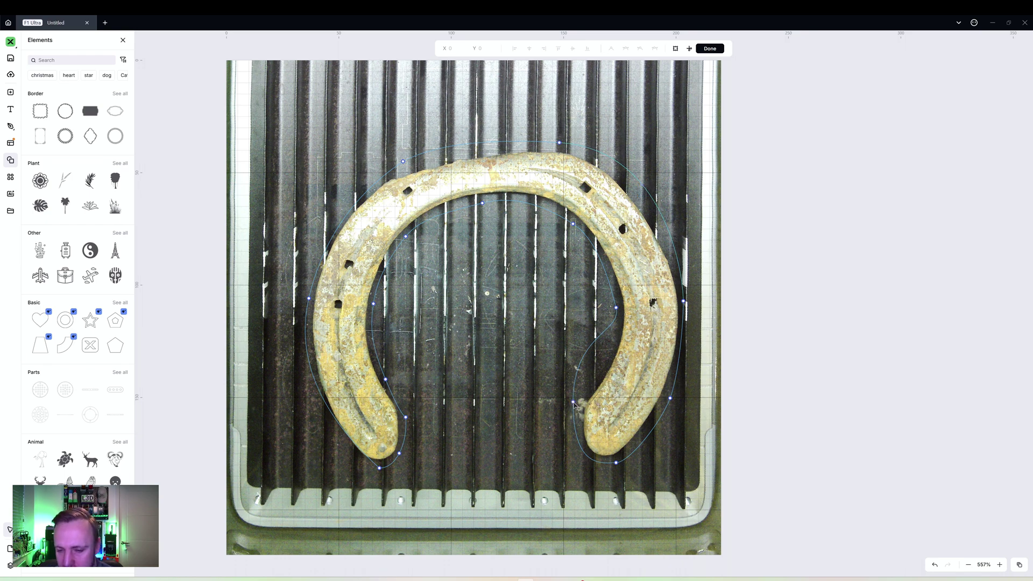
left_click_drag(574, 404, 580, 422)
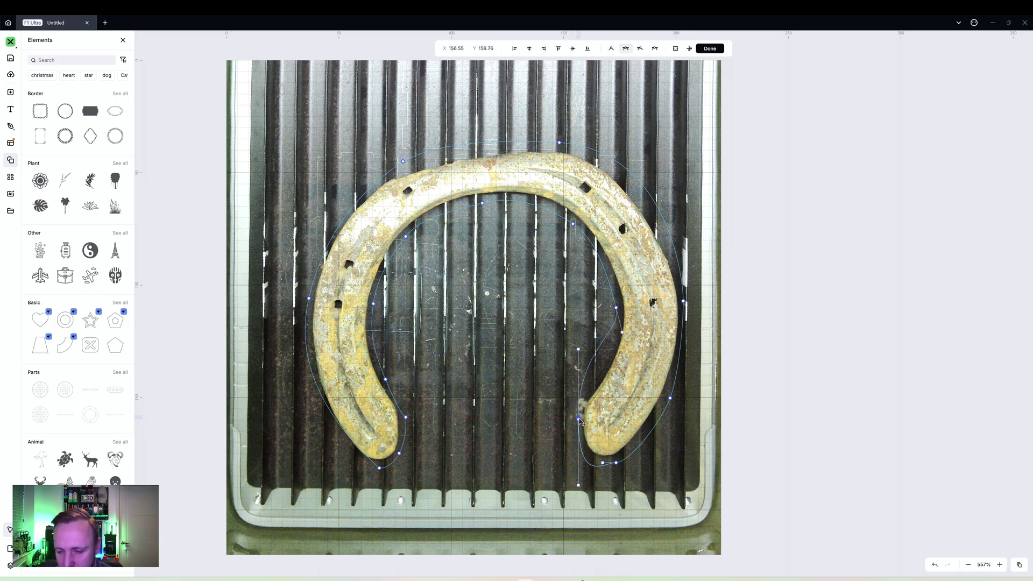
left_click_drag(616, 464, 642, 451)
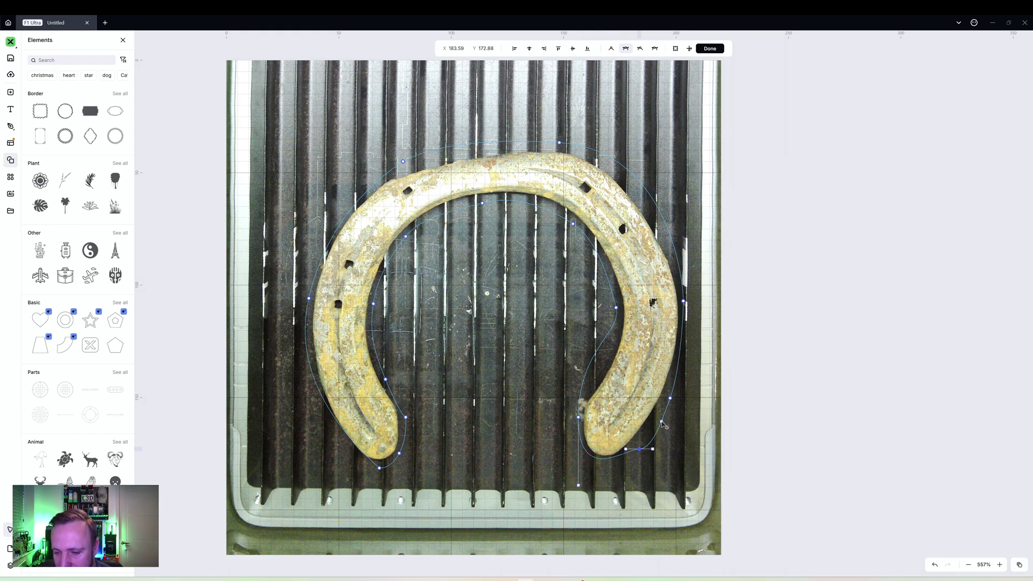
left_click_drag(663, 423, 670, 380)
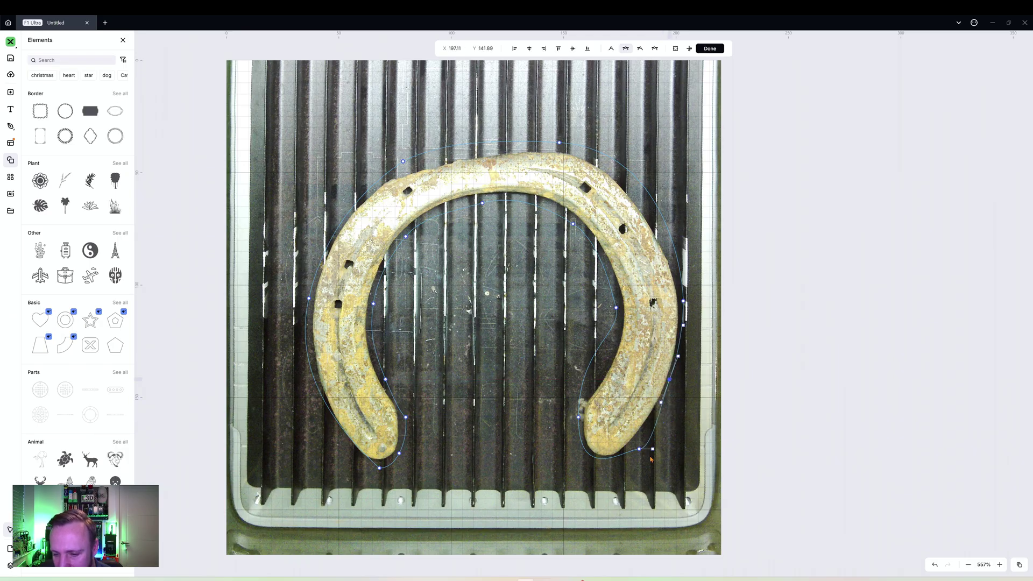
- Angle the right arm's lower-end handle upward, then delete and restore the right-side point
left_click(655, 449)
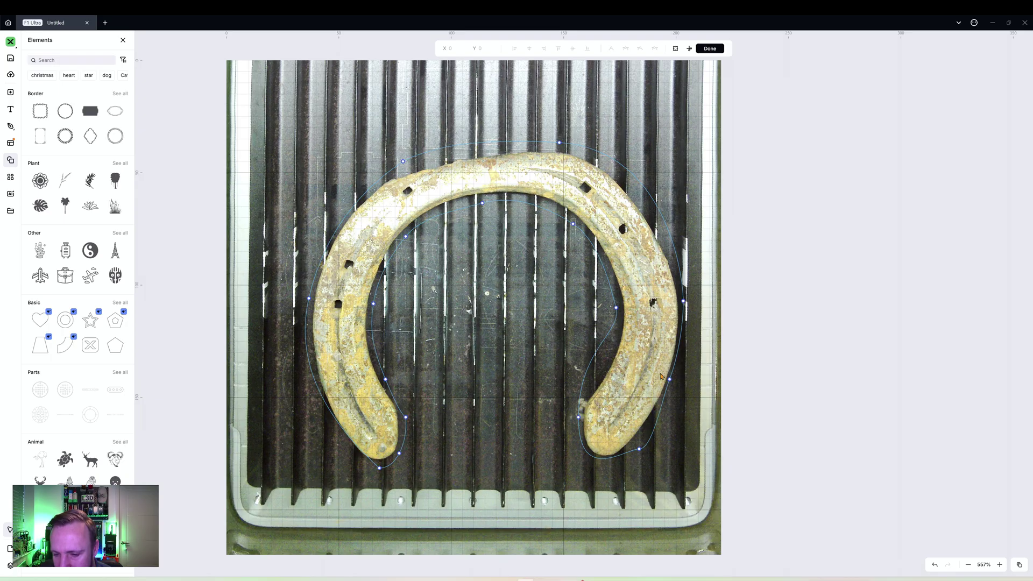
left_click(639, 449)
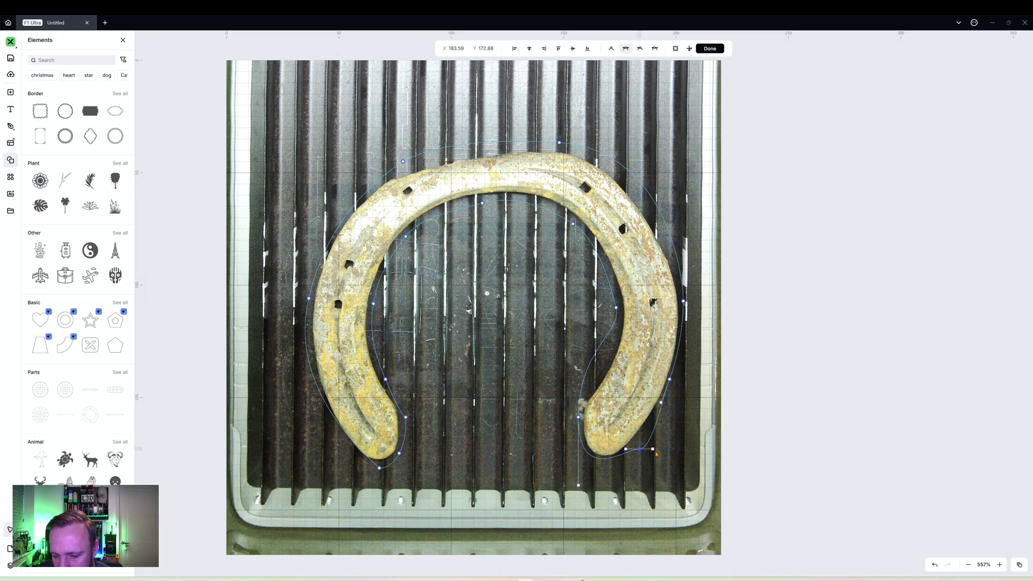
mouse_move(654, 449)
left_mouse_down()
mouse_move(652, 438)
mouse_move(636, 444)
left_mouse_up()
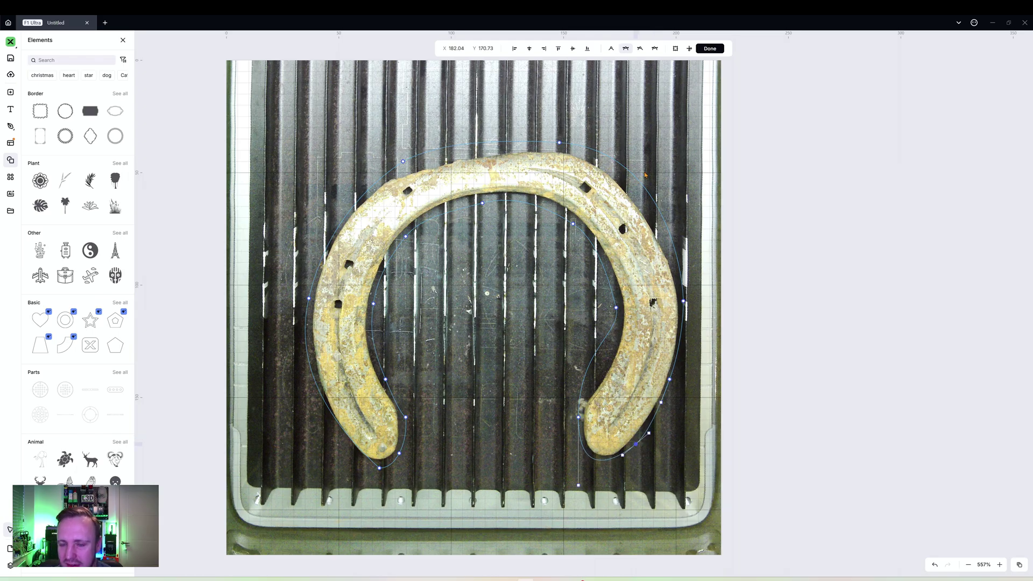
left_click(684, 302)
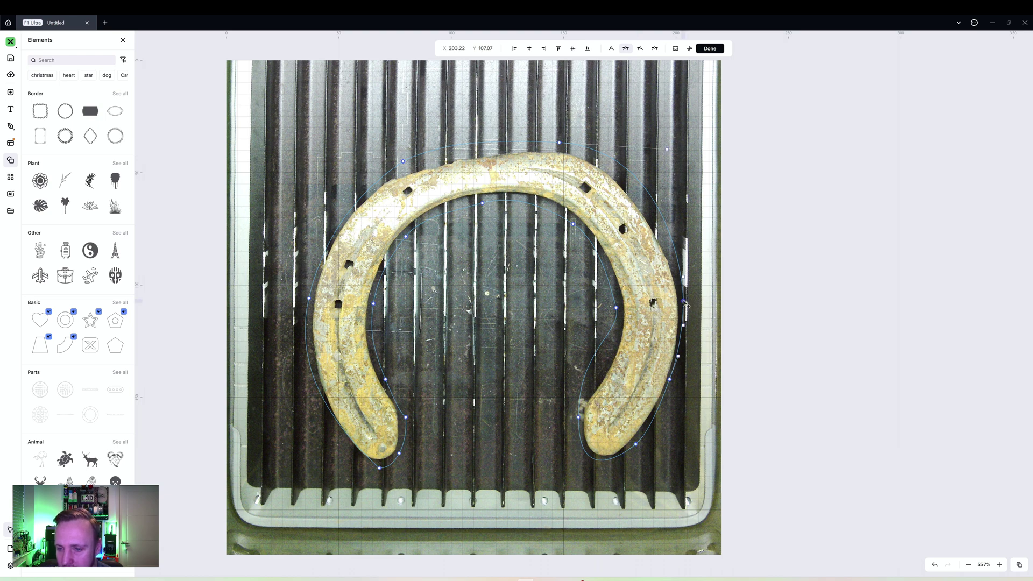
key("Delete")
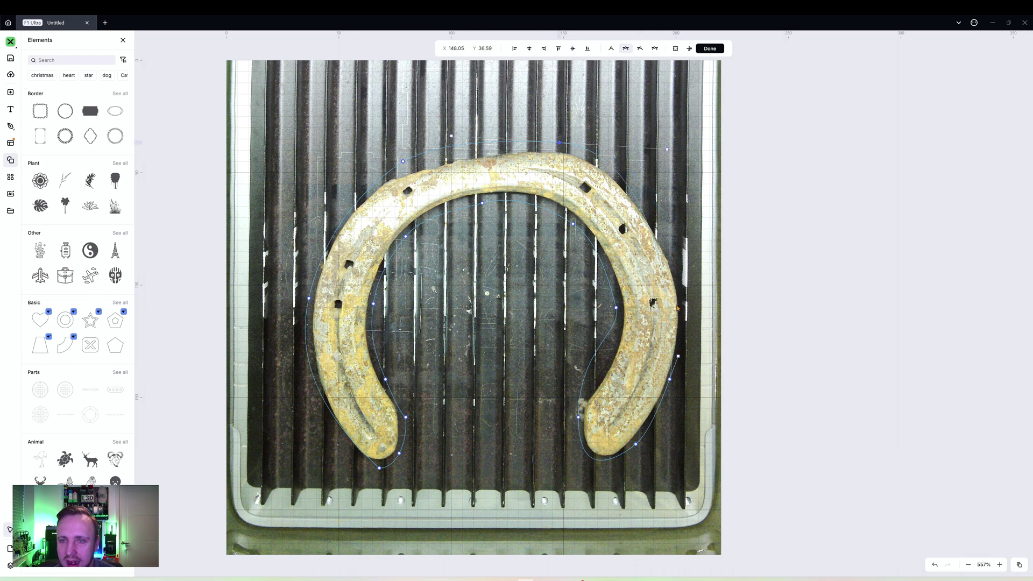
key("ctrl+z")
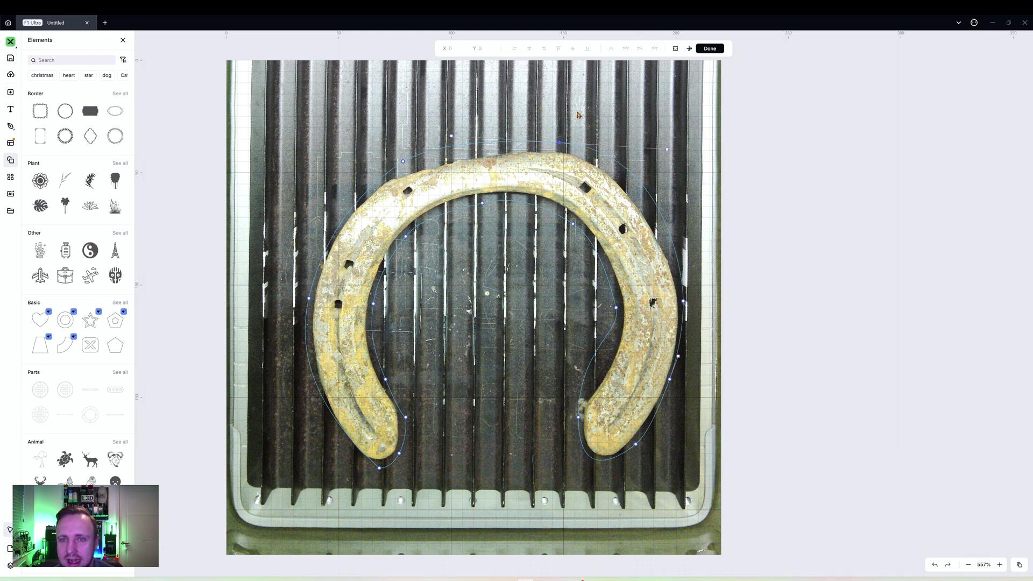
- Try Perfect symmetry, Angled symmetry and Total asymmetry on the right-side point, ending on Sharp corner
left_click(683, 302)
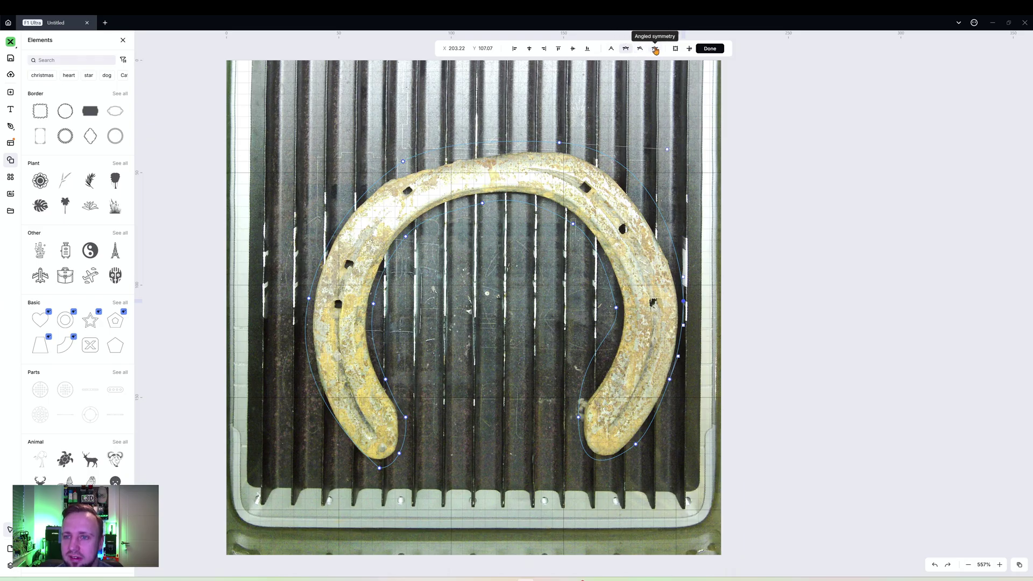
left_click(625, 49)
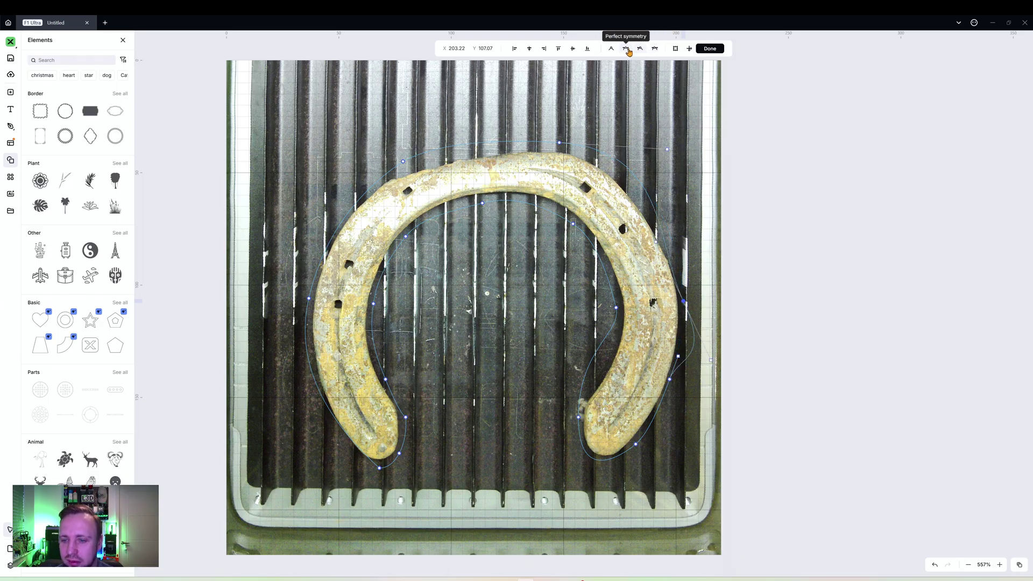
left_click(654, 48)
left_click(612, 48)
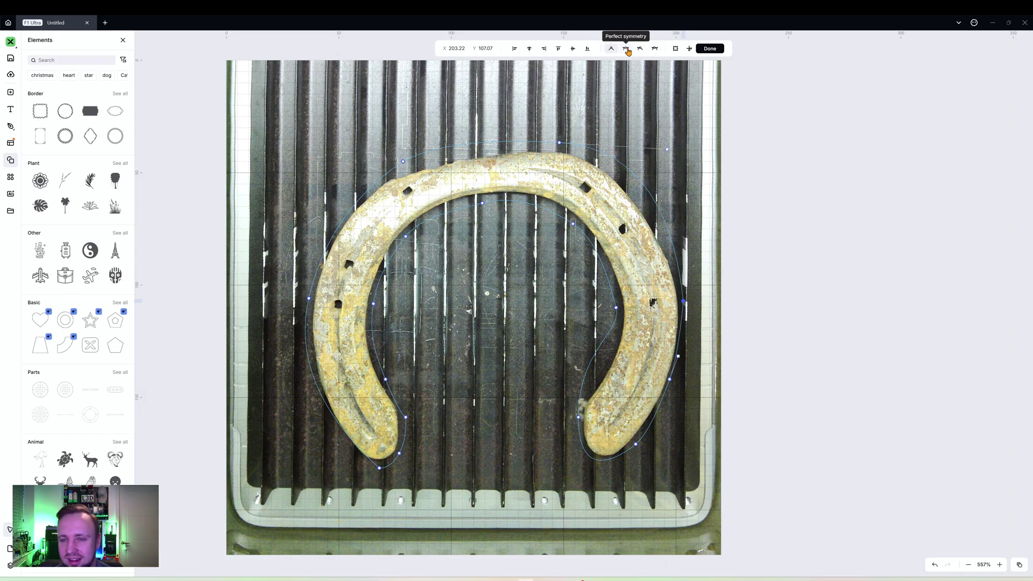
left_click(625, 48)
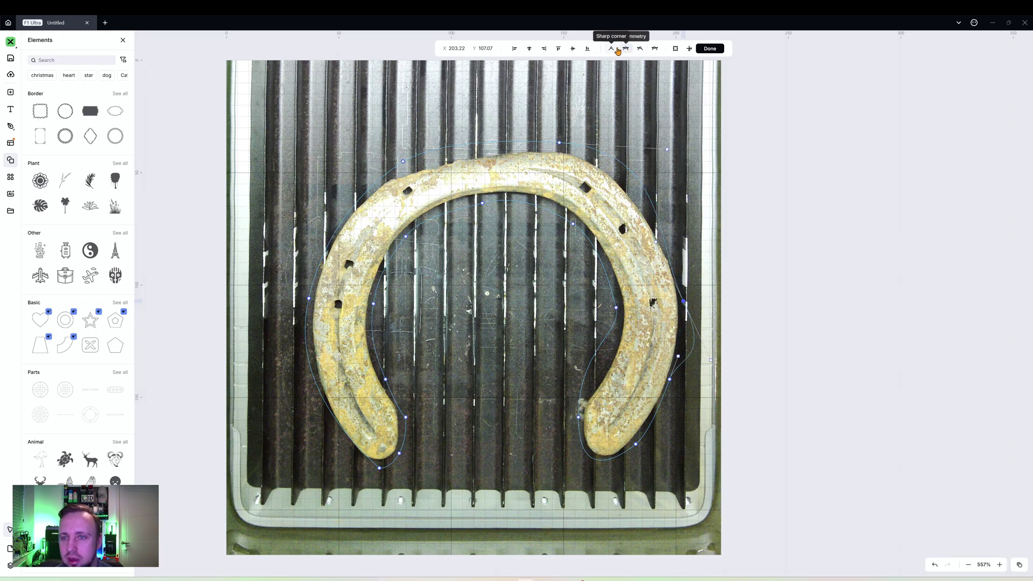
key("ctrl+z")
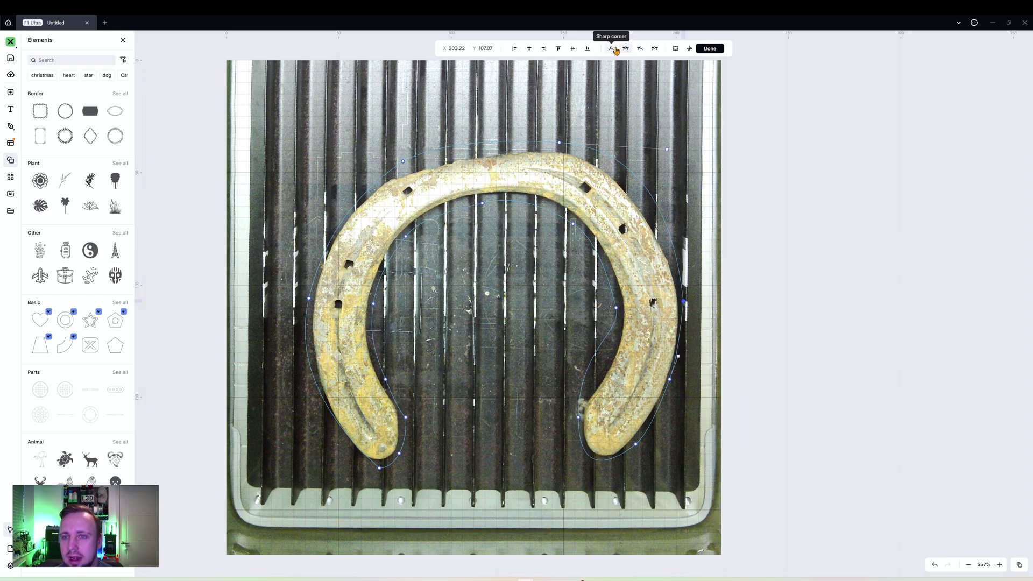
- Simplify the horseshoe outline with the slider at maximum, reducing it from 16 to 7 nodes
left_click(674, 49)
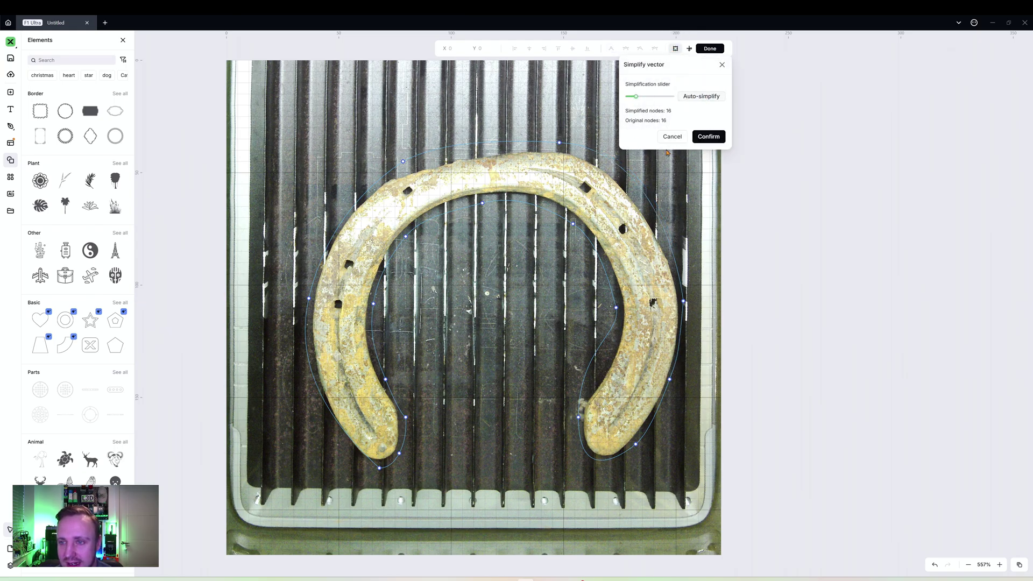
mouse_move(635, 100)
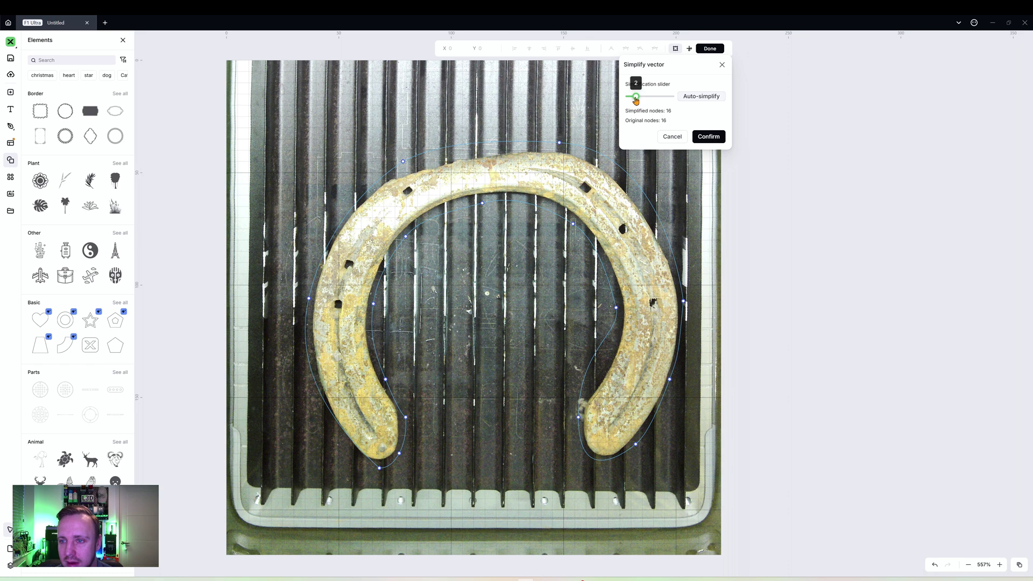
left_click(691, 97)
left_click_drag(636, 96, 679, 102)
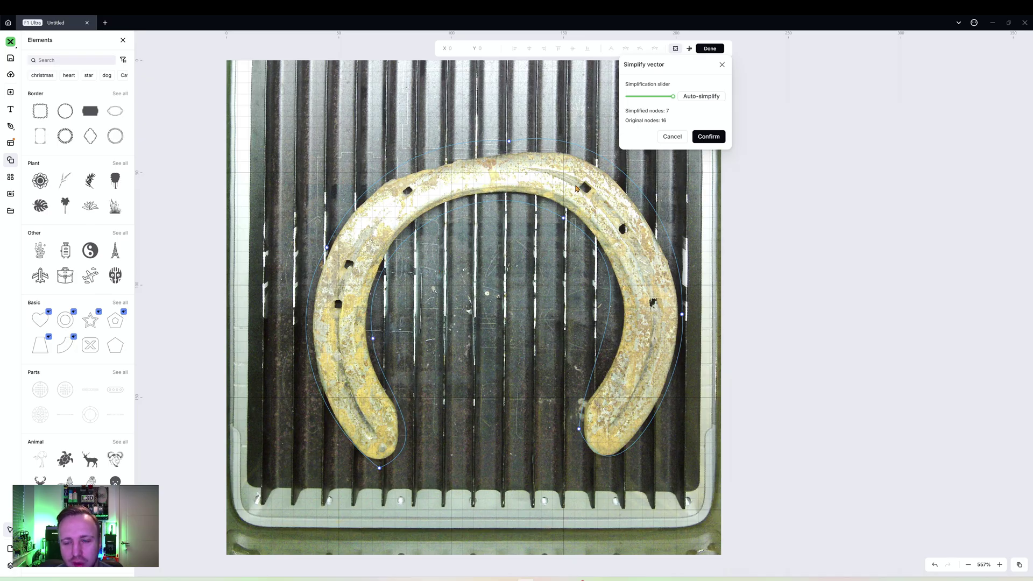
left_click(714, 137)
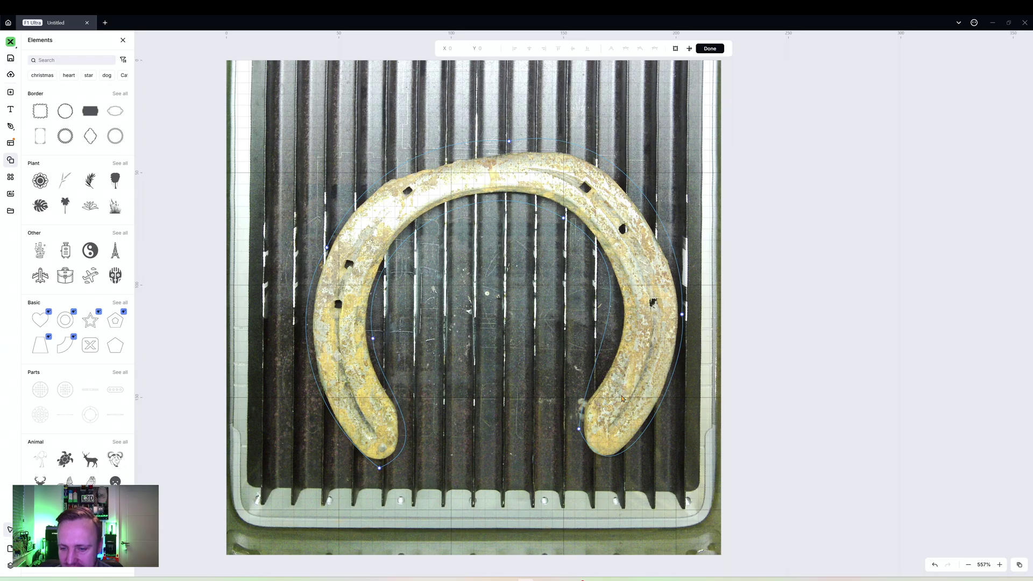
- Set the outer right node to Perfect symmetry and raise it to fit the shoe's right edge
left_click_drag(579, 429, 575, 436)
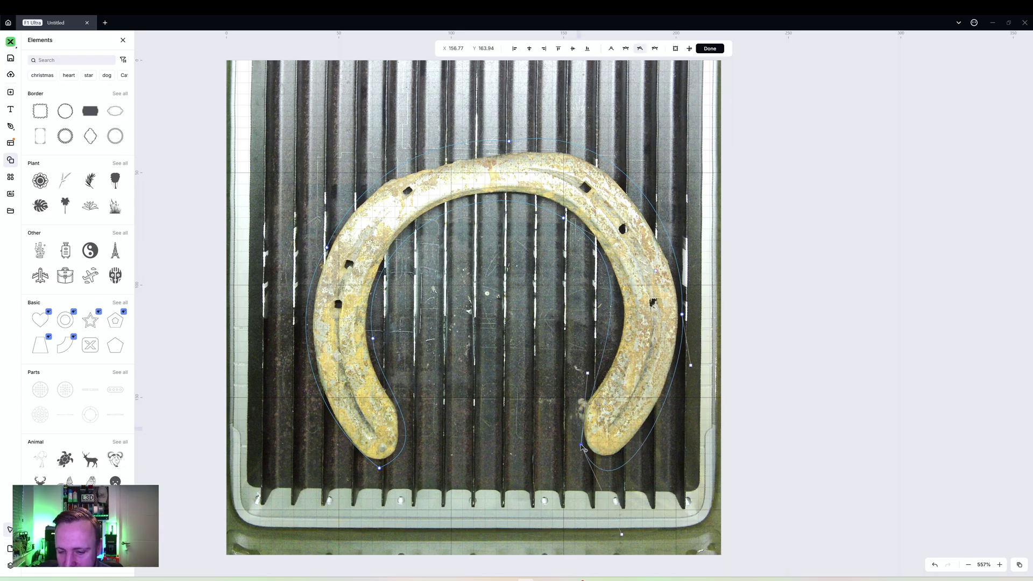
left_click(682, 315)
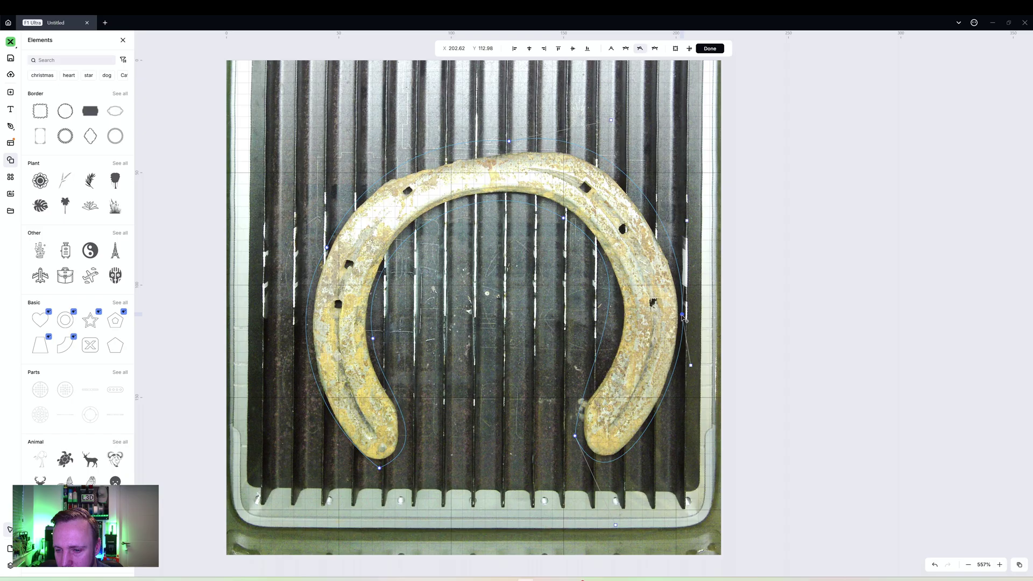
left_click(629, 50)
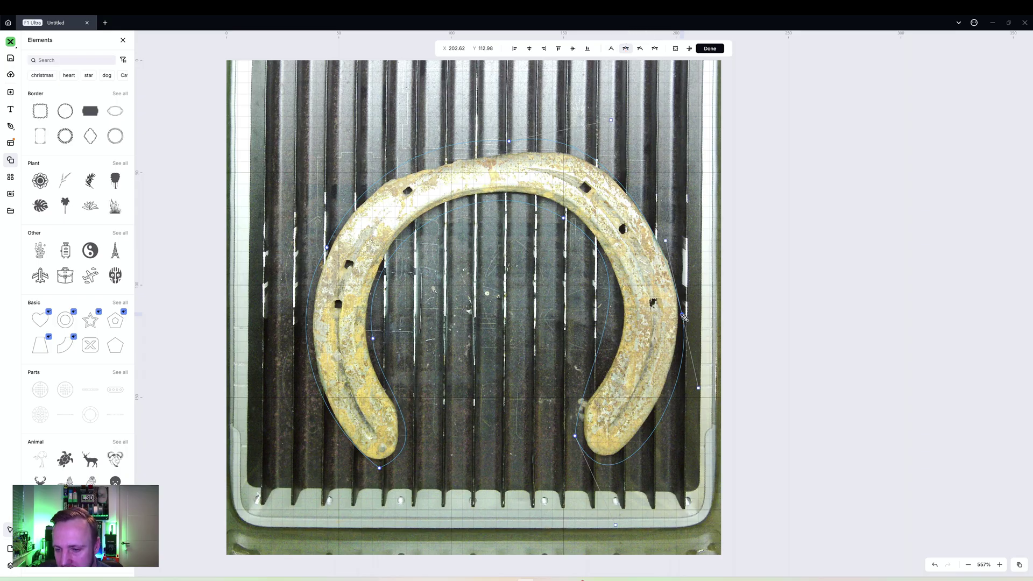
left_click_drag(682, 314, 680, 296)
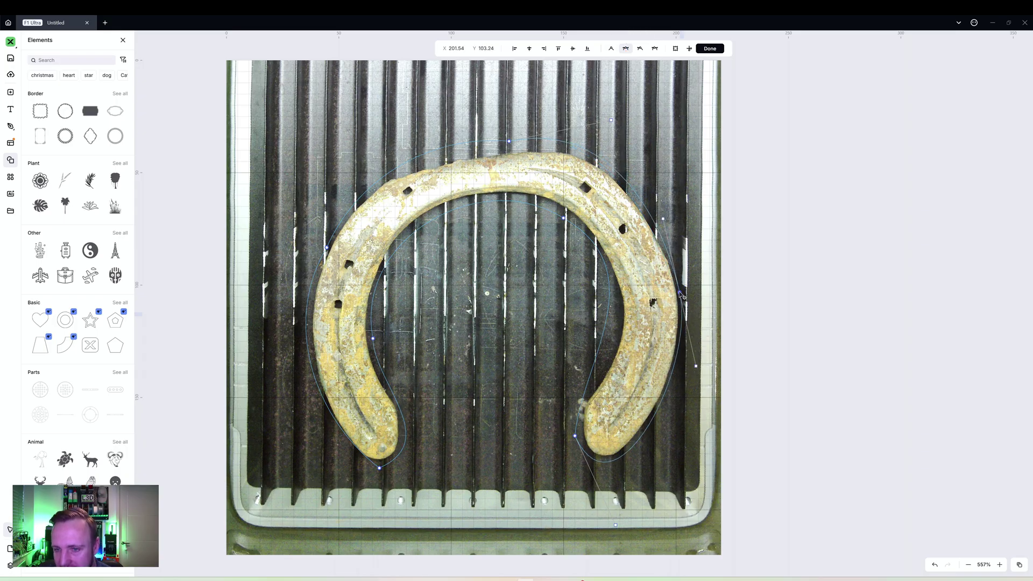
- Make the top and outer left nodes symmetric, shifting the top node right to balance the arch
left_click(509, 141)
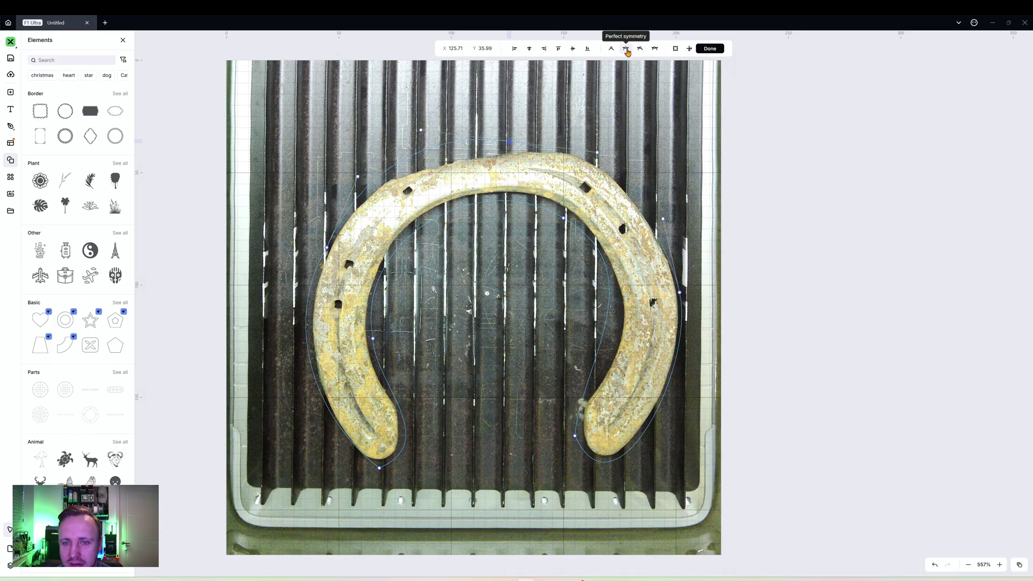
left_click(626, 49)
left_click_drag(509, 143, 544, 146)
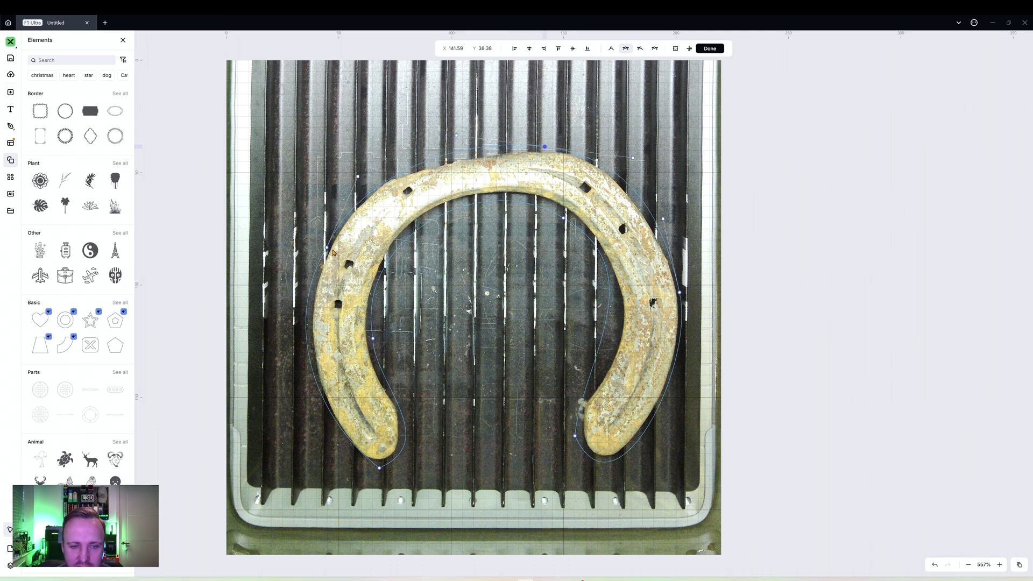
left_click(327, 248)
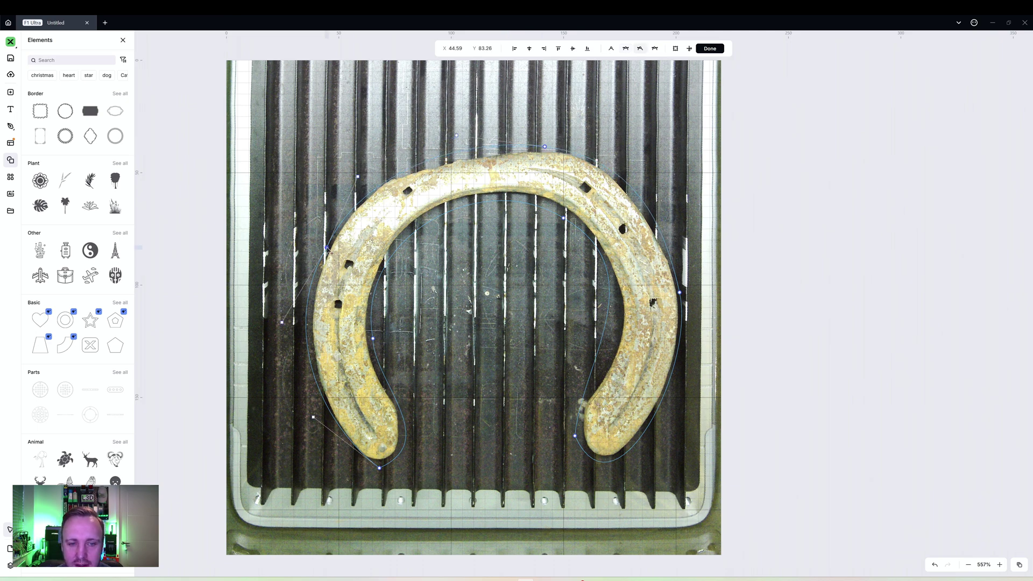
left_click(626, 49)
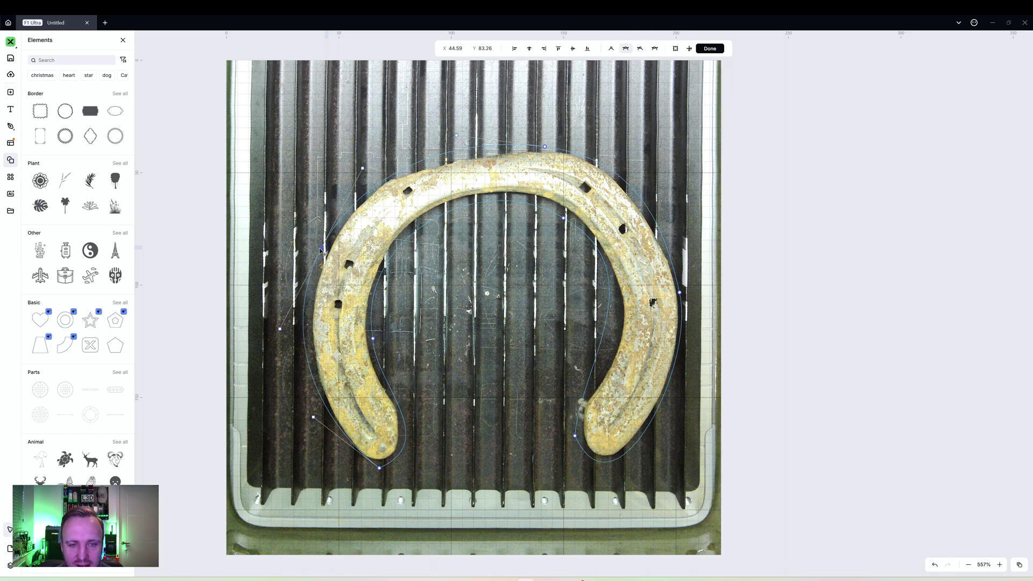
left_click(567, 111)
scroll(567, 111, "down", 1)
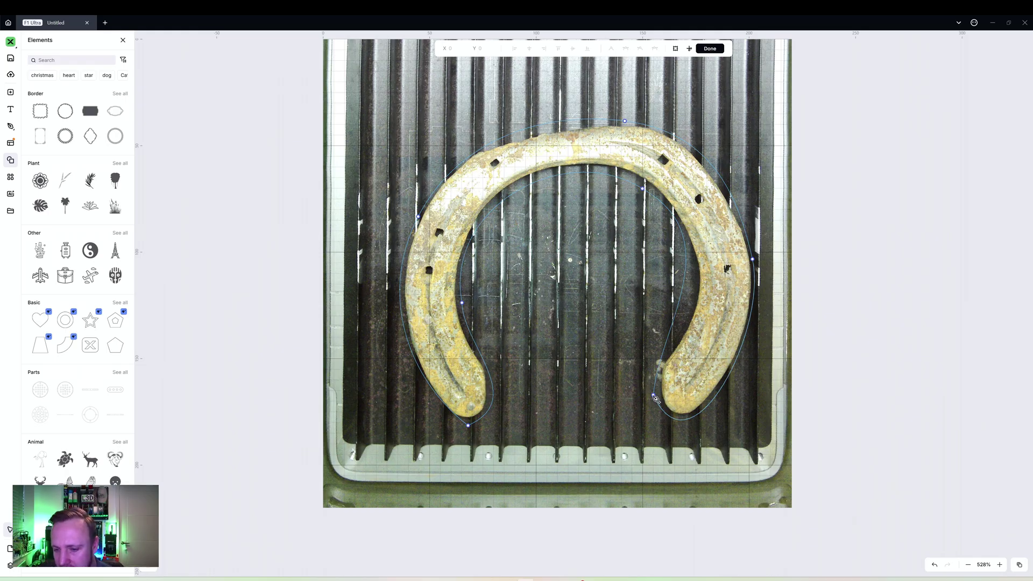
- Fit the outline around the right tip and add a node to tighten the inner right curve
left_click(654, 396)
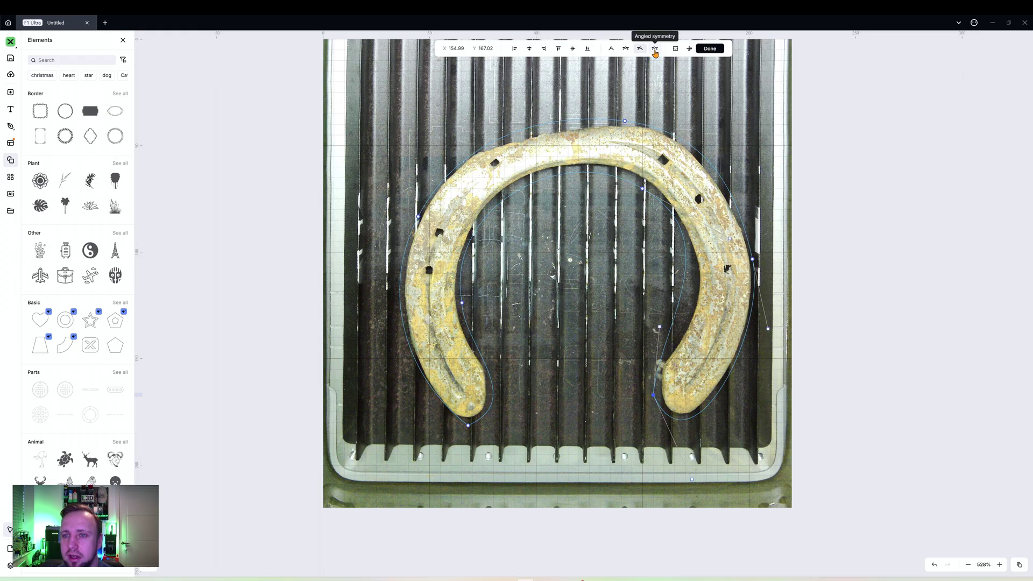
left_click(626, 48)
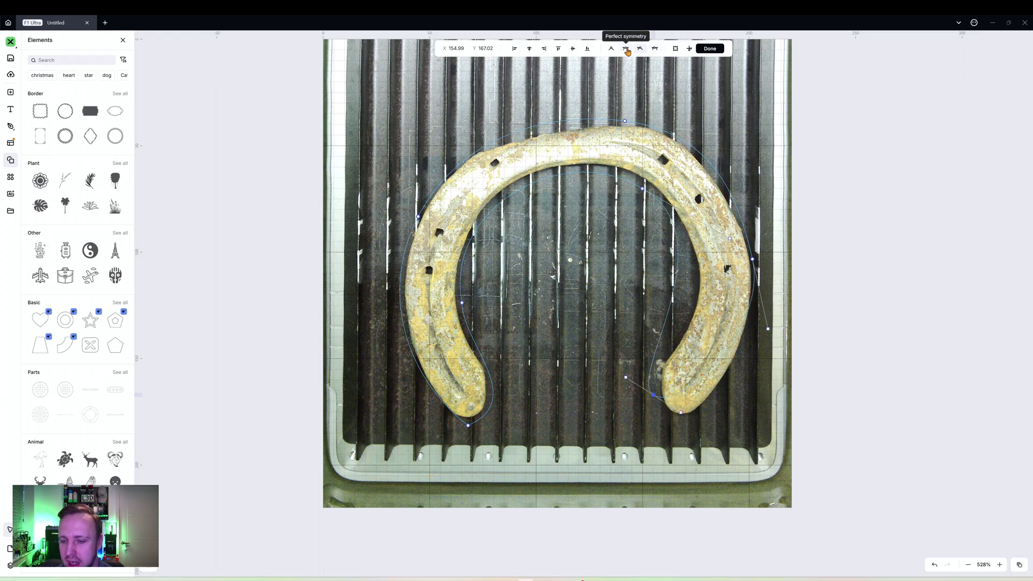
left_click_drag(654, 396, 674, 418)
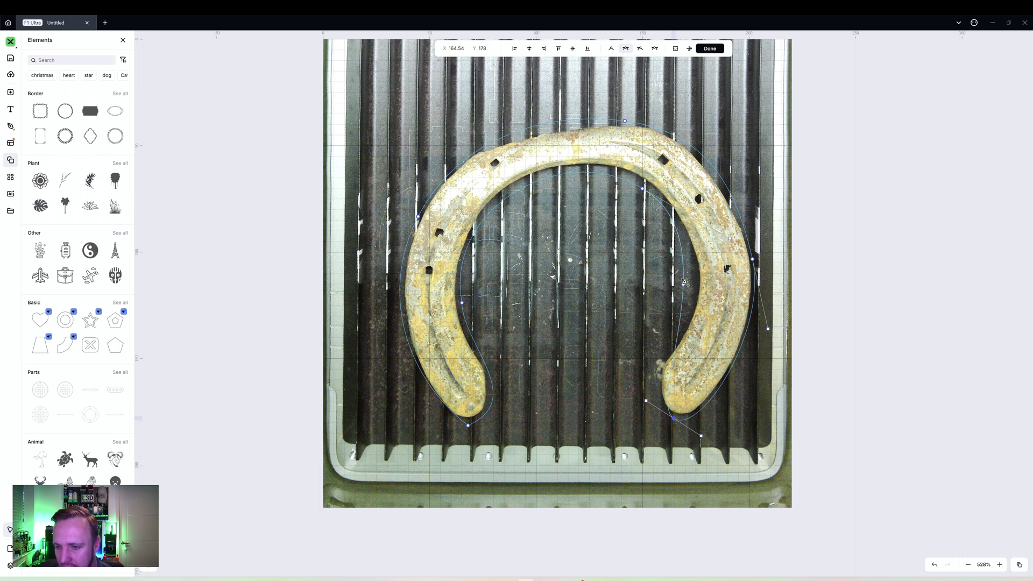
left_click_drag(682, 264, 695, 275)
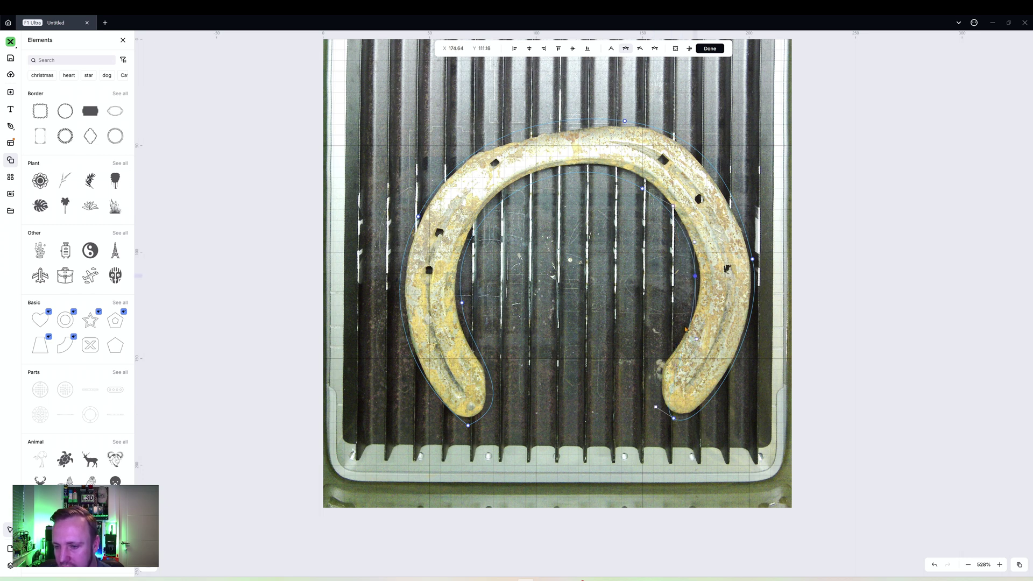
left_click(670, 372)
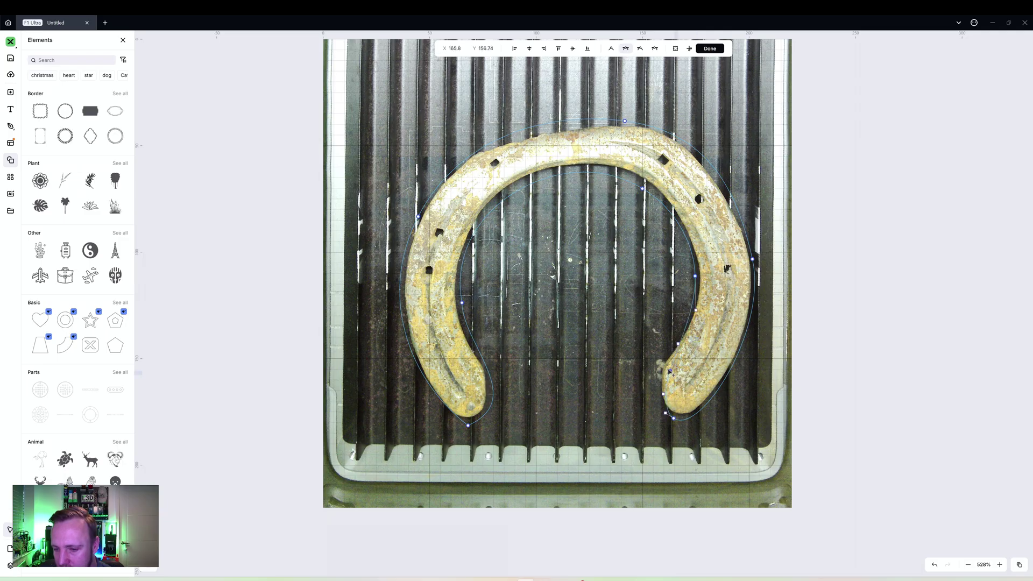
left_click_drag(670, 372, 658, 375)
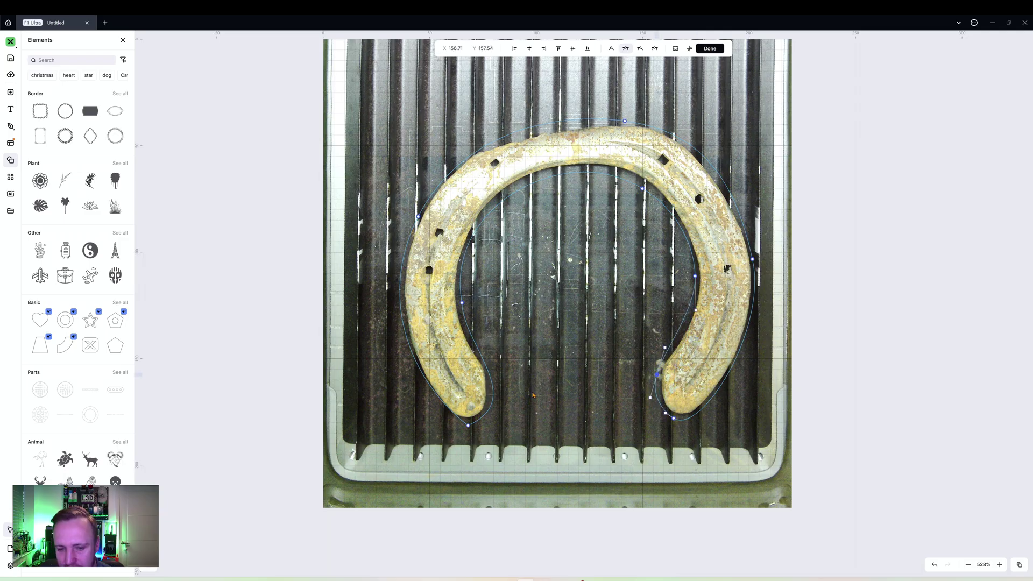
- Make the left tip node symmetric and reshape the left tip and inner left curve around the shoe
left_click(469, 426)
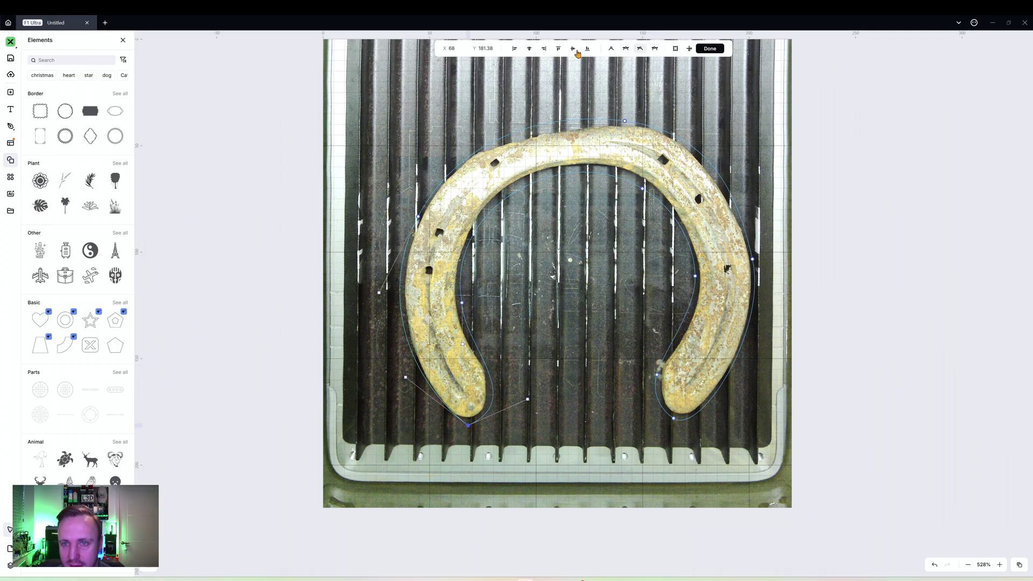
left_click(627, 49)
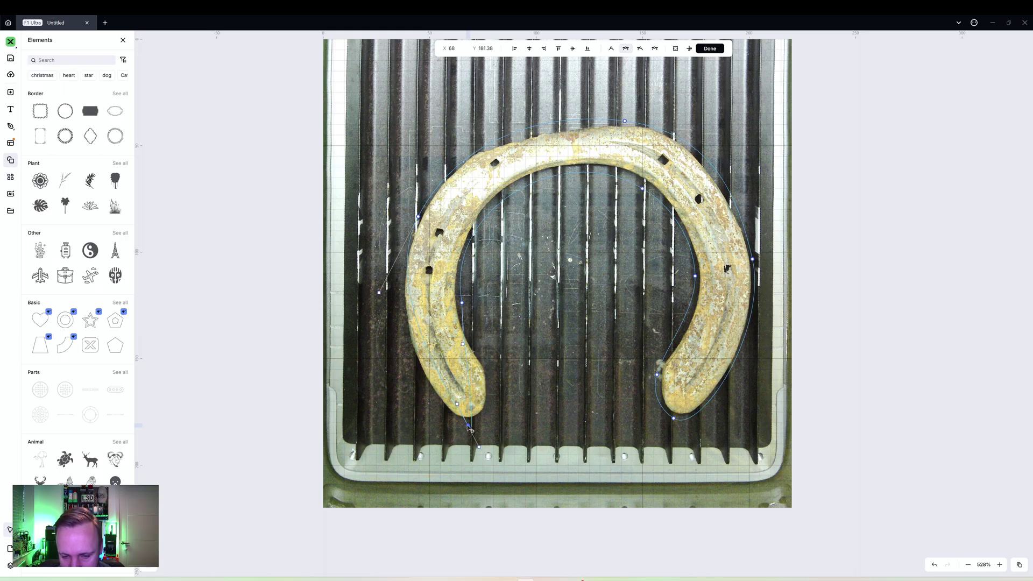
left_click_drag(469, 425, 498, 385)
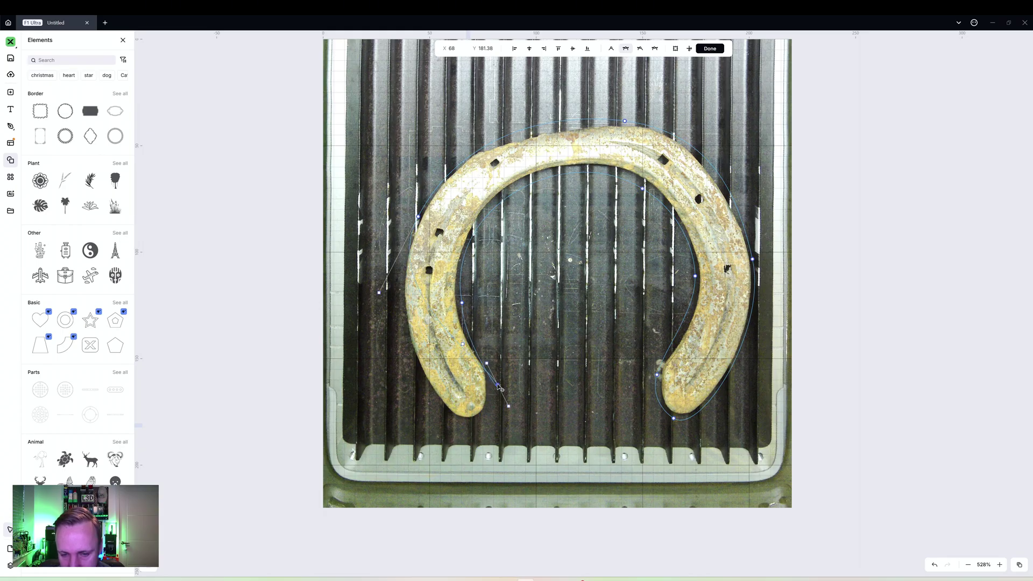
left_click(451, 335)
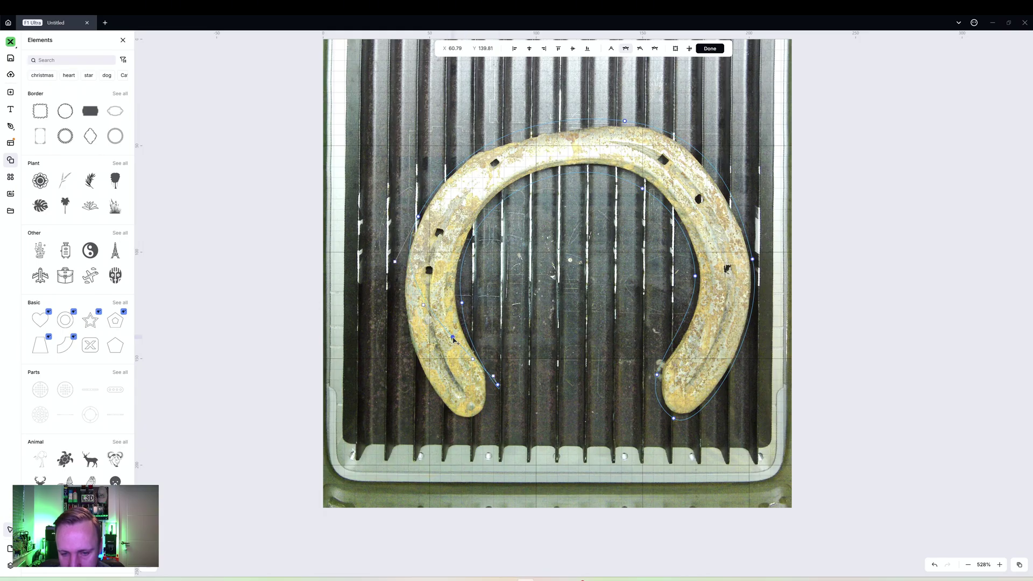
left_click_drag(454, 339, 429, 392)
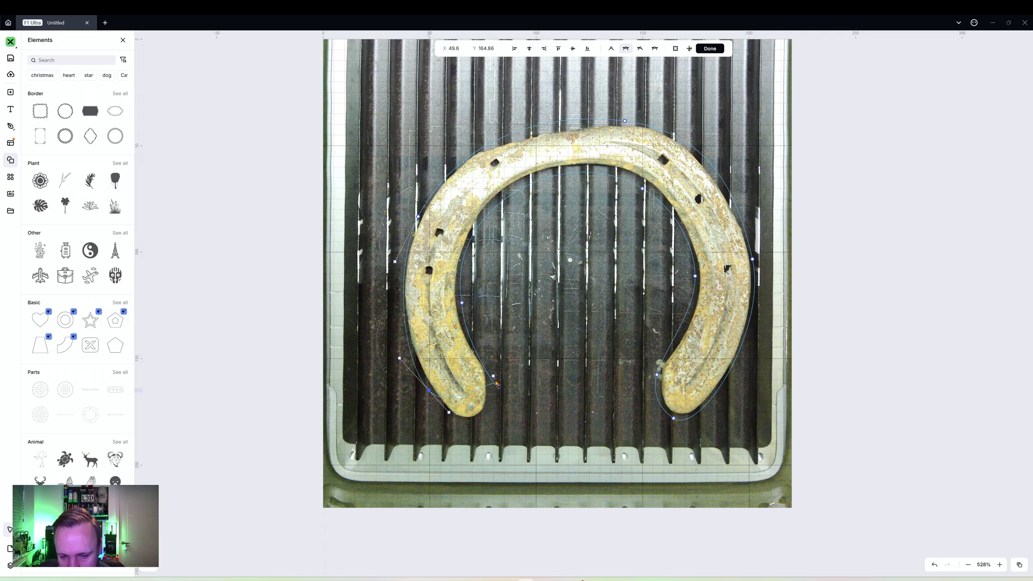
left_click_drag(496, 381, 502, 425)
left_click_drag(499, 387, 444, 412)
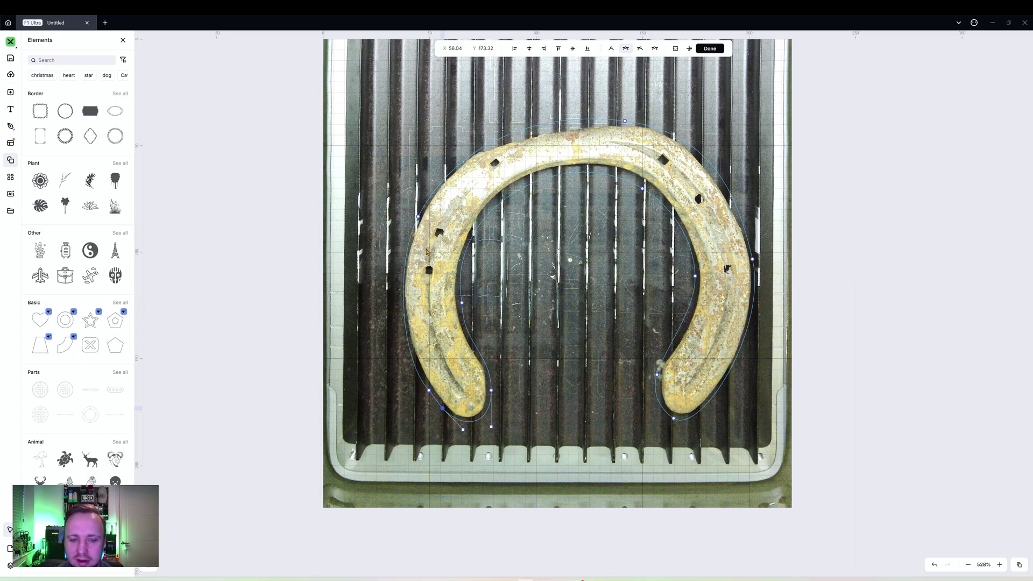
- Exit node editing and compare Engrave and Score, ending on Score at 1% power, 20 mm/s
left_click(715, 49)
left_click(976, 155)
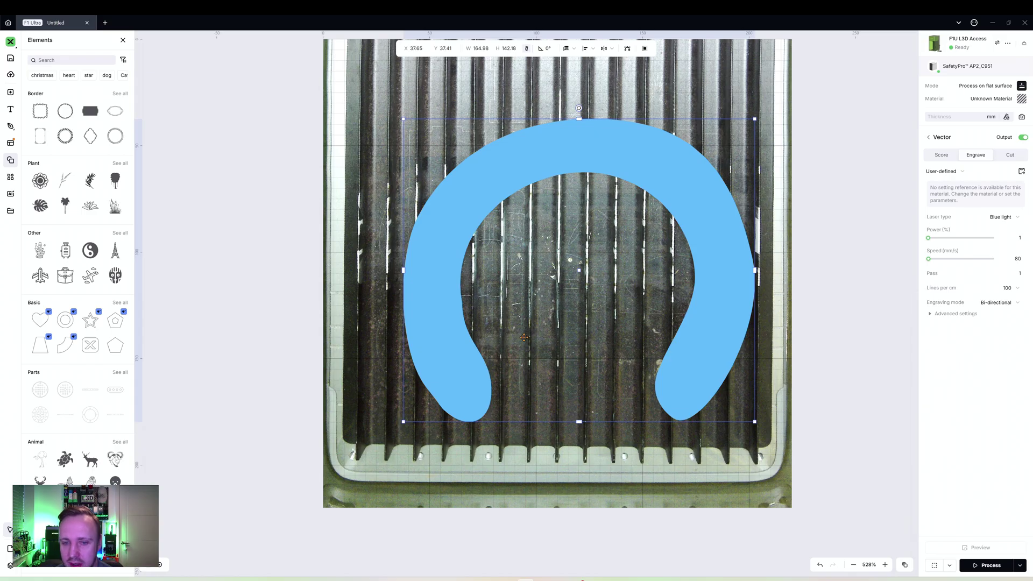
left_click(943, 157)
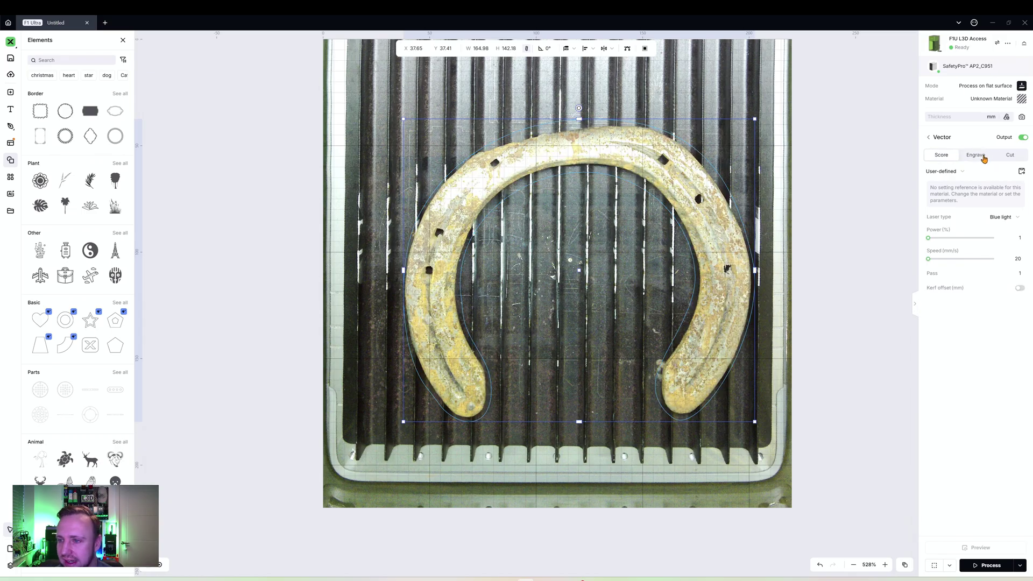
left_click(983, 157)
left_click(928, 158)
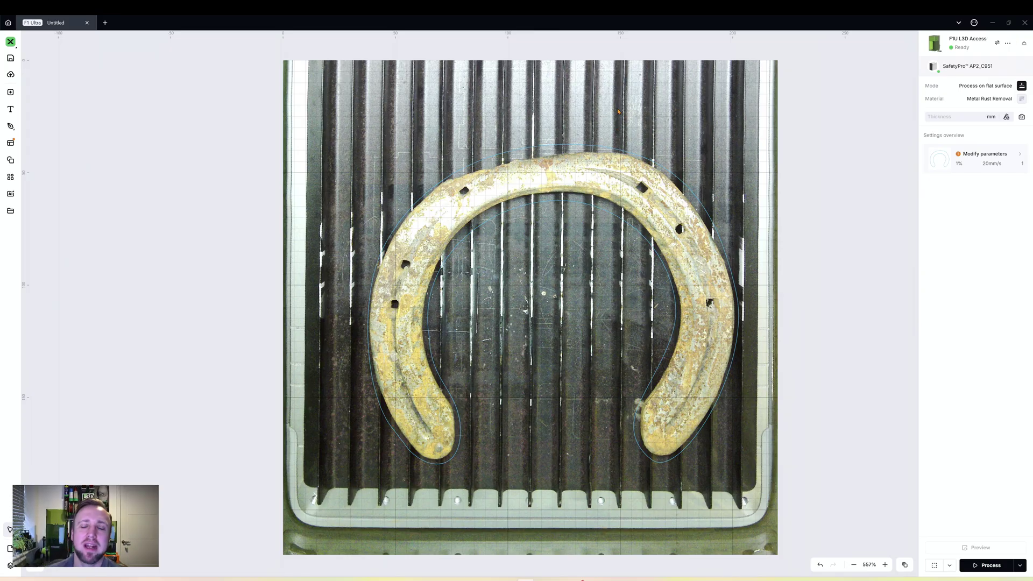
- Select the outline and switch it to Engrave with Rust Removal: Fiber IR, 90% power, 1150 mm/s, cross hatch
left_click_drag(618, 111, 530, 200)
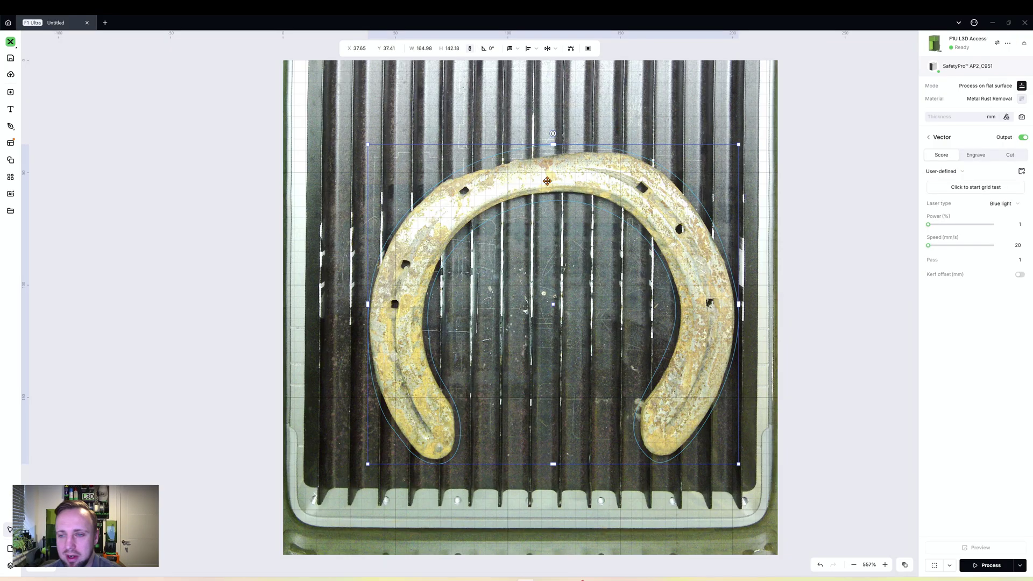
left_click(974, 156)
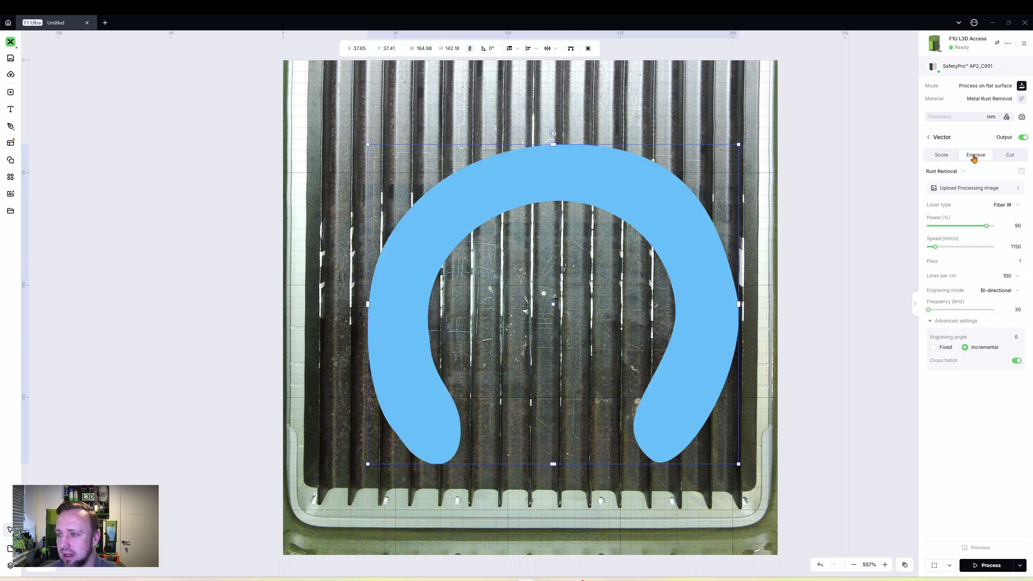